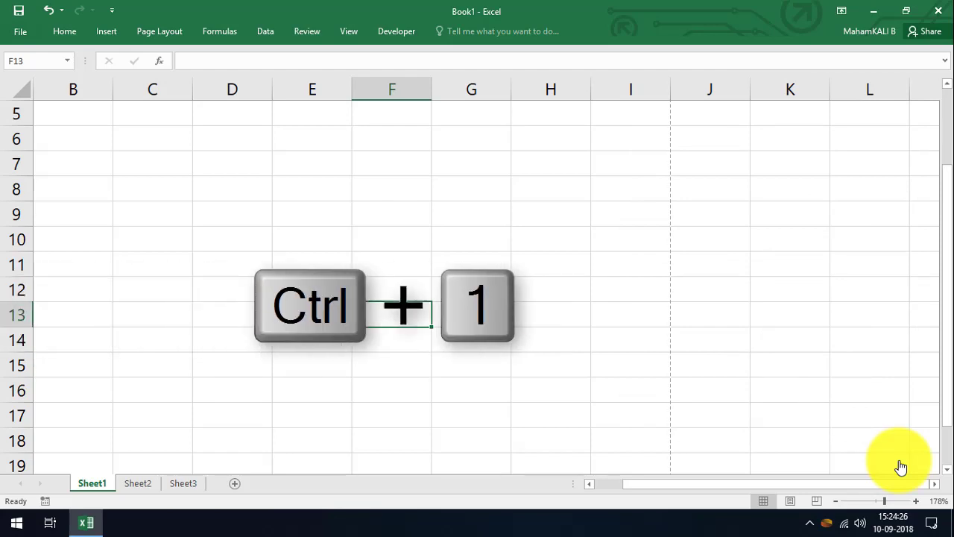
Dismiss the Format Cells dialog and enter 45 in cell F13
key("ctrl+1")
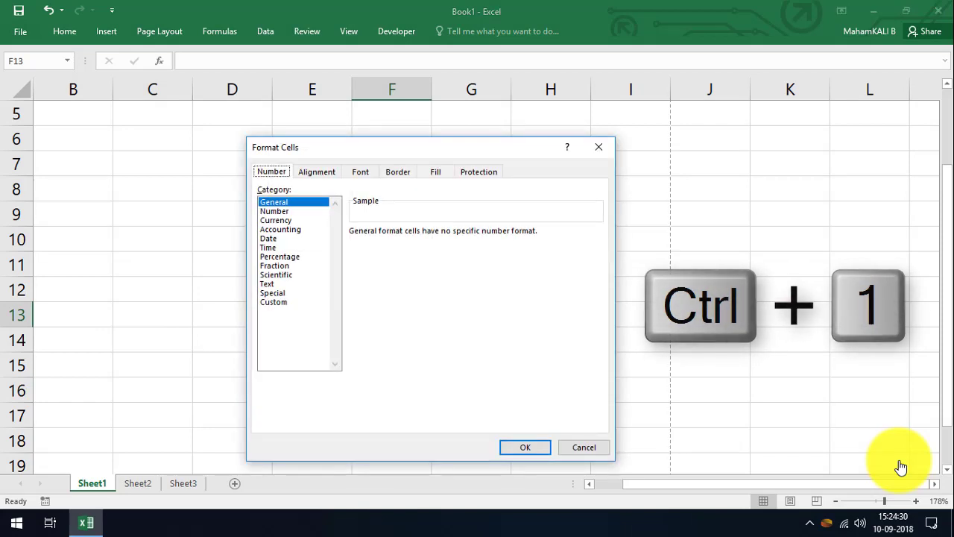
left_click(604, 146)
key("ctrl+2")
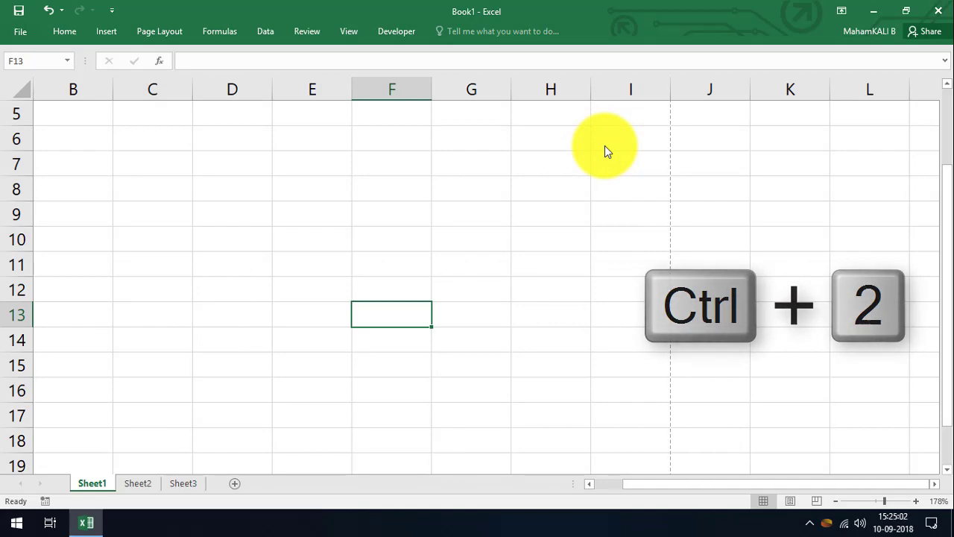
type("45")
key("Return")
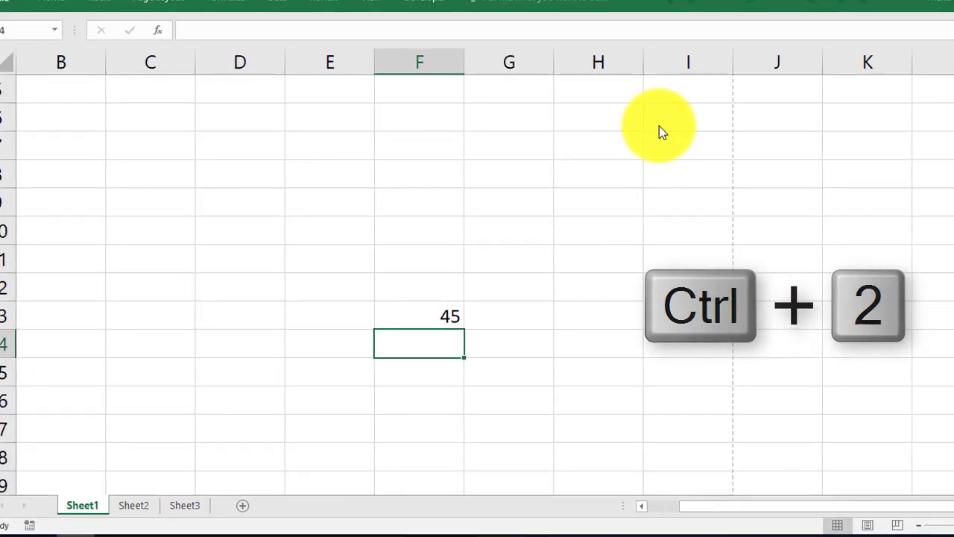
key("Up")
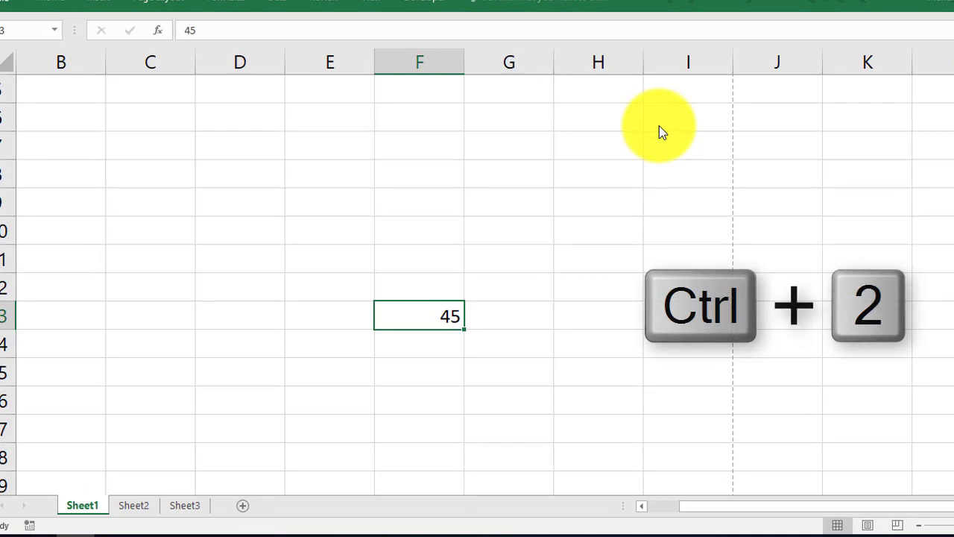
Make the 45 in F13 bold, italic, underlined and struck through
key("ctrl+2")
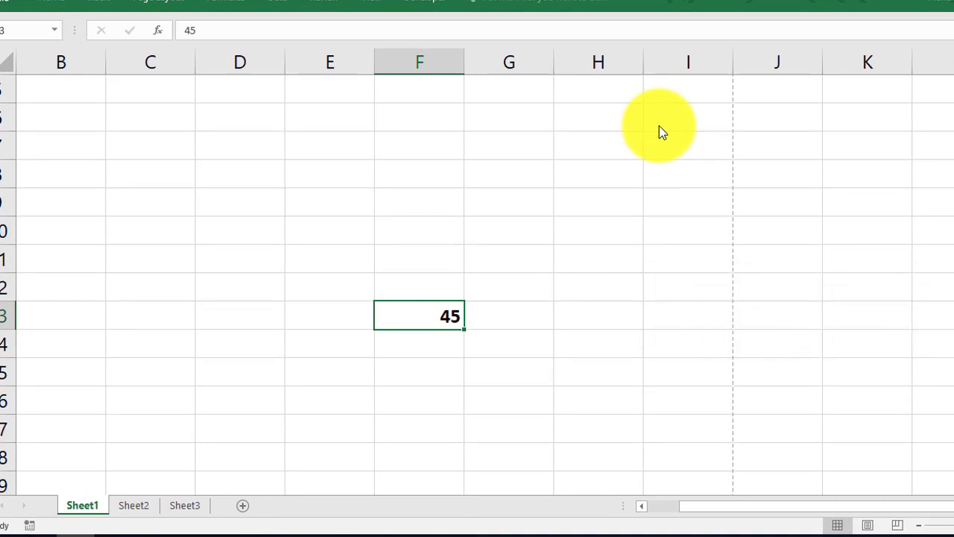
key("ctrl+3")
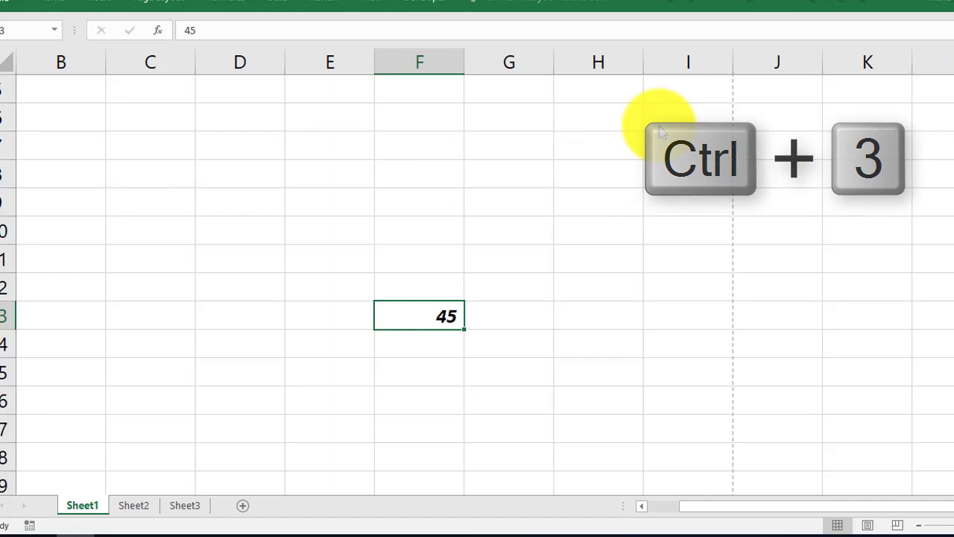
key("ctrl+4")
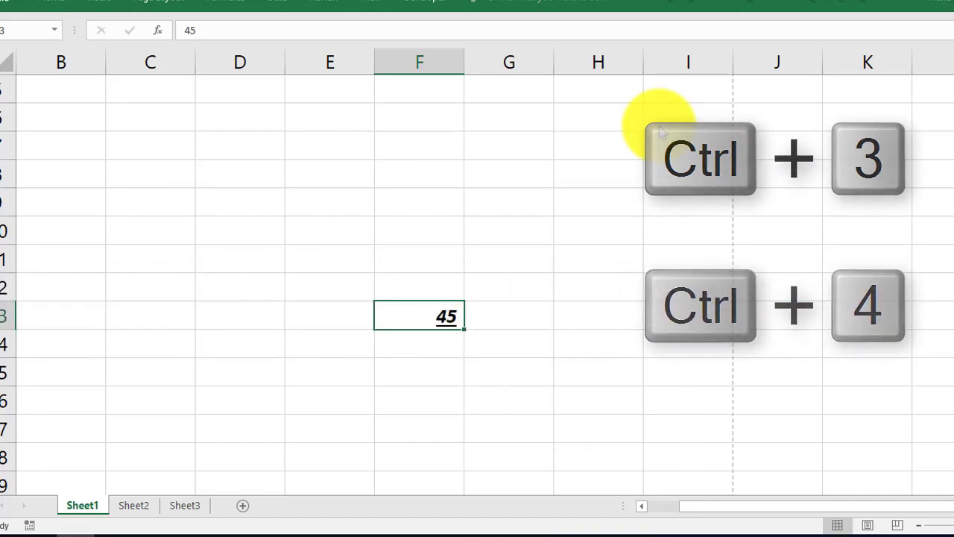
key("ctrl+5")
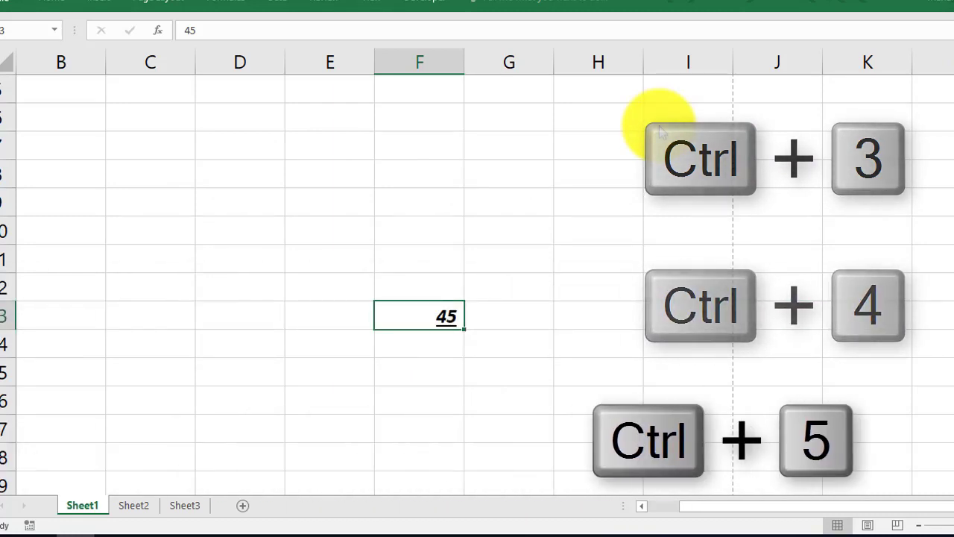
key("ctrl+5")
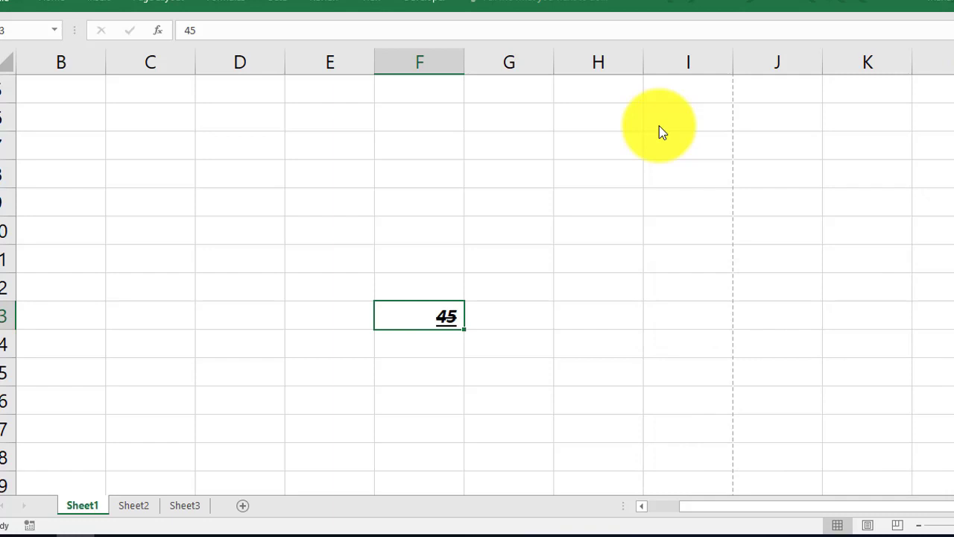
key("ctrl+b")
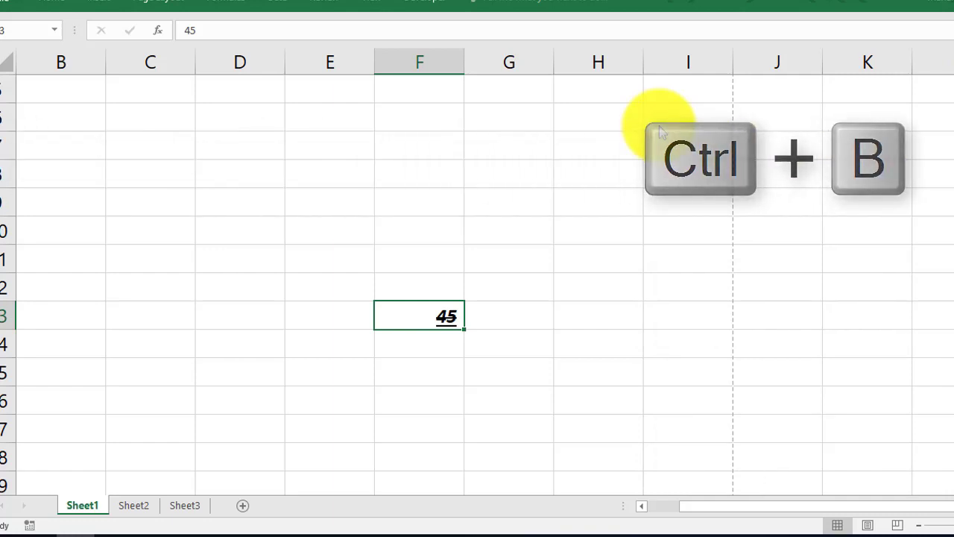
key("ctrl+i")
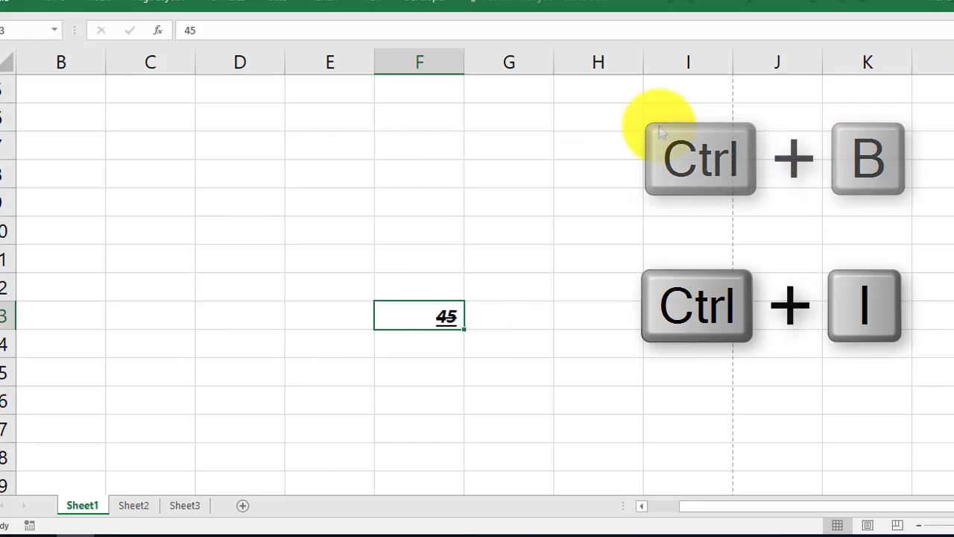
key("ctrl+u")
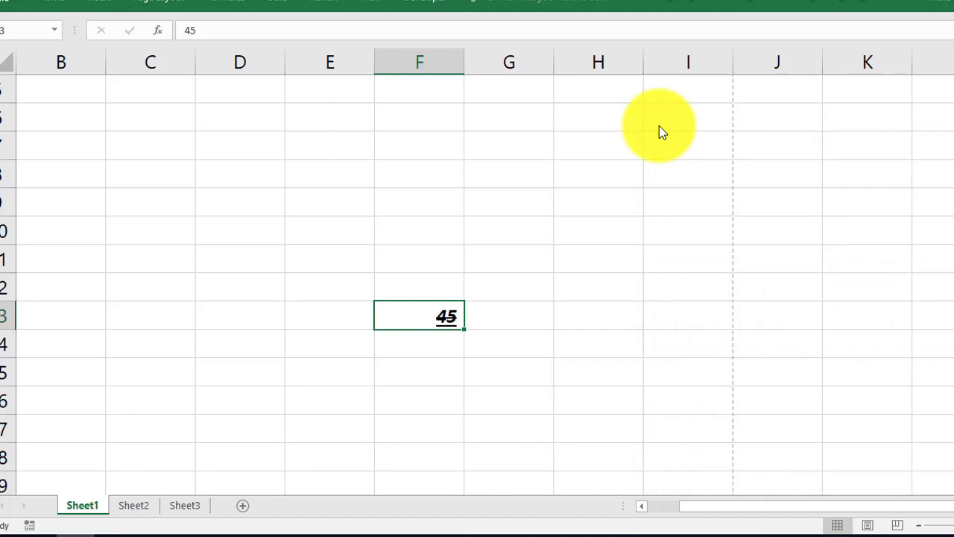
key("Down")
key("Up")
key("Up")
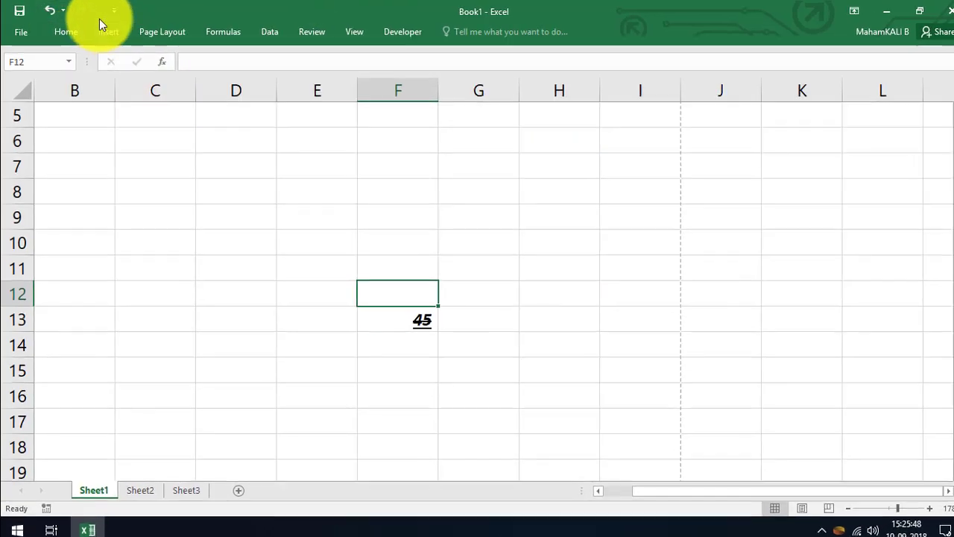
left_click(100, 31)
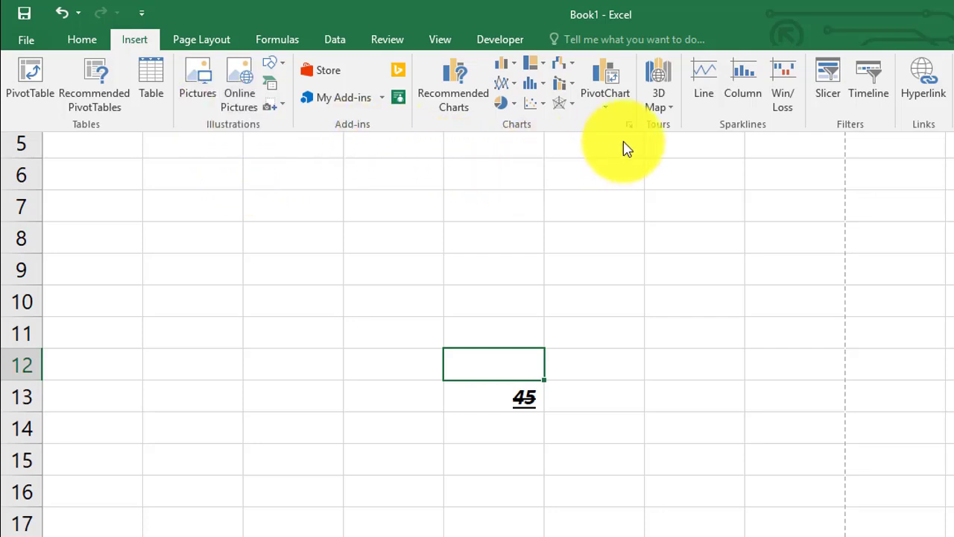
key("ctrl+6")
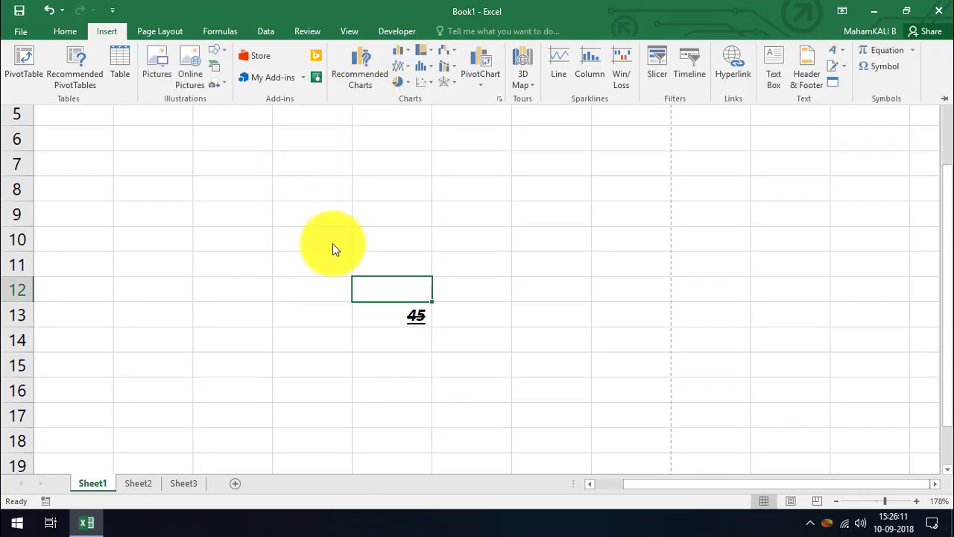
key("ctrl+F1")
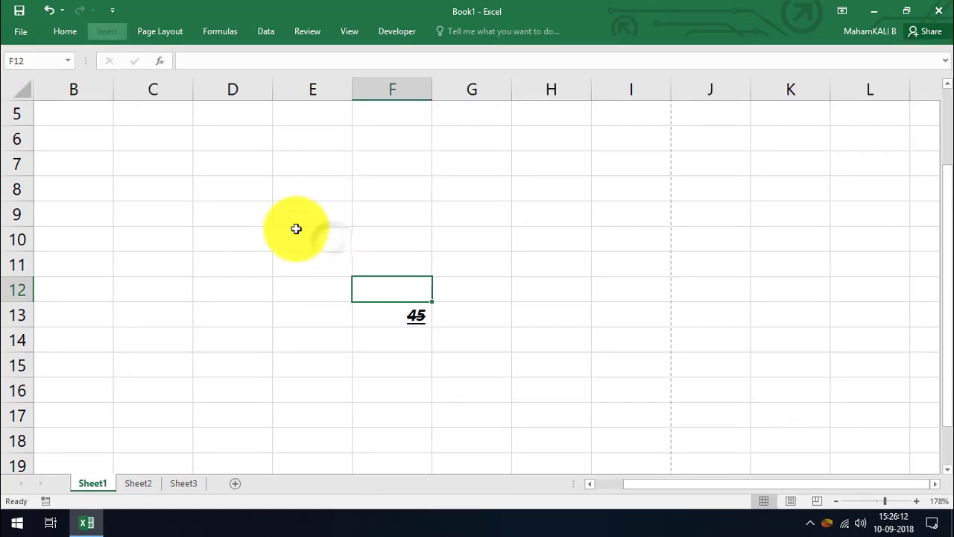
left_click(105, 33)
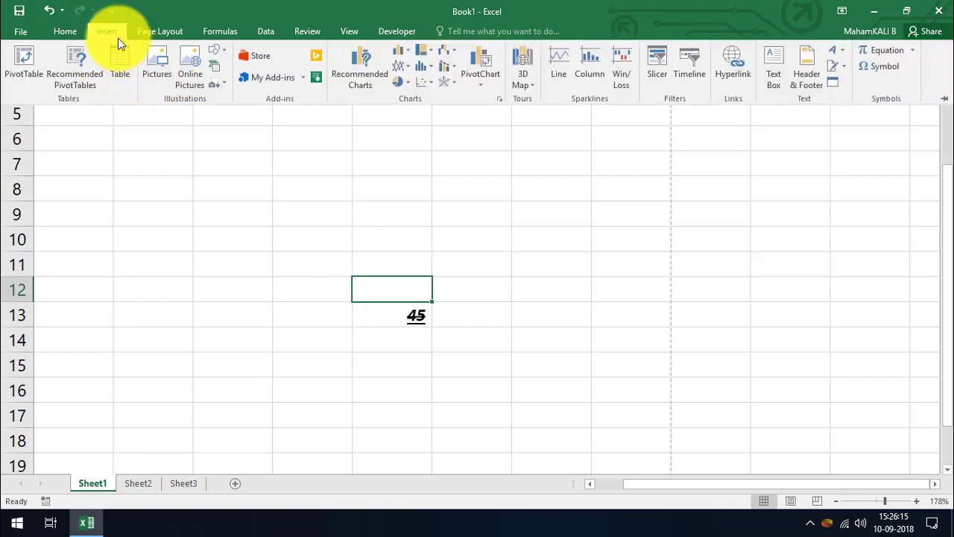
key("Escape")
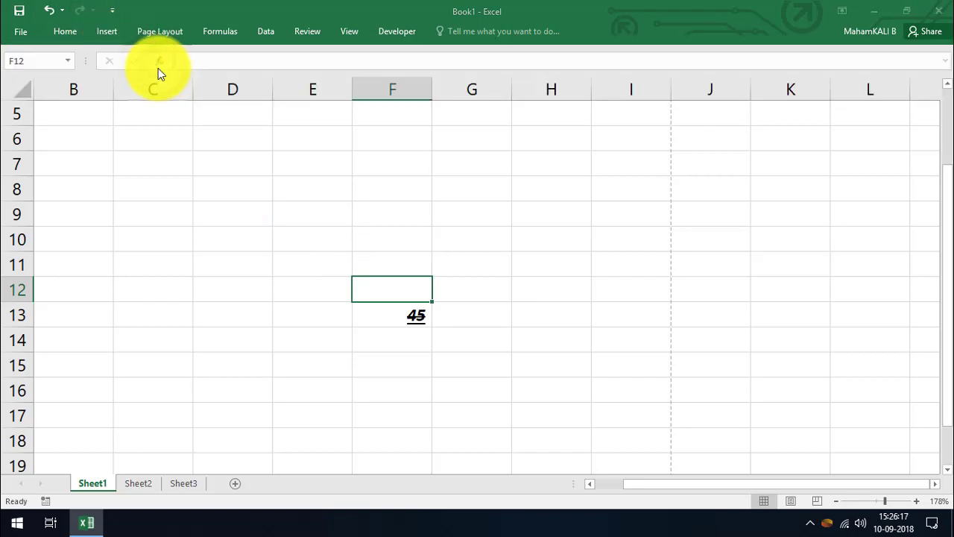
left_click(333, 214)
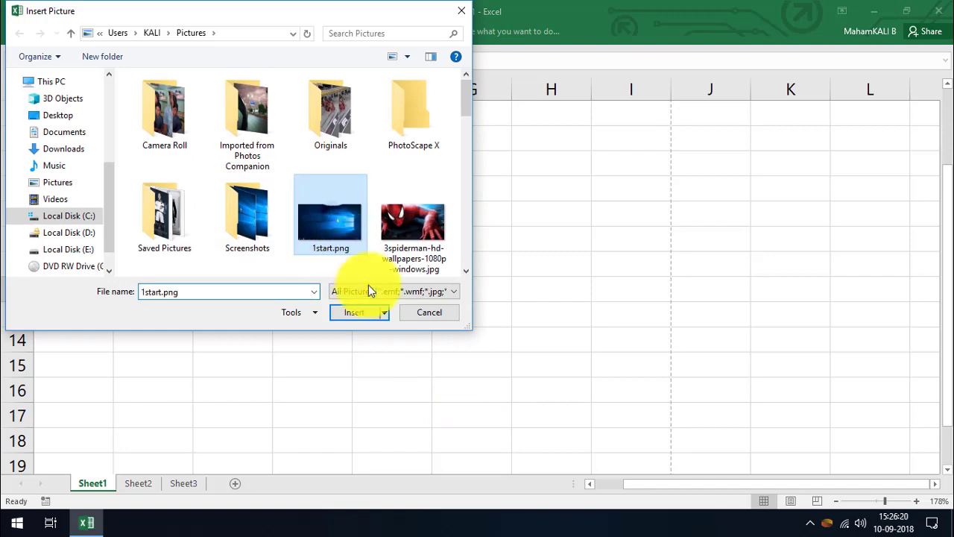
left_click(356, 312)
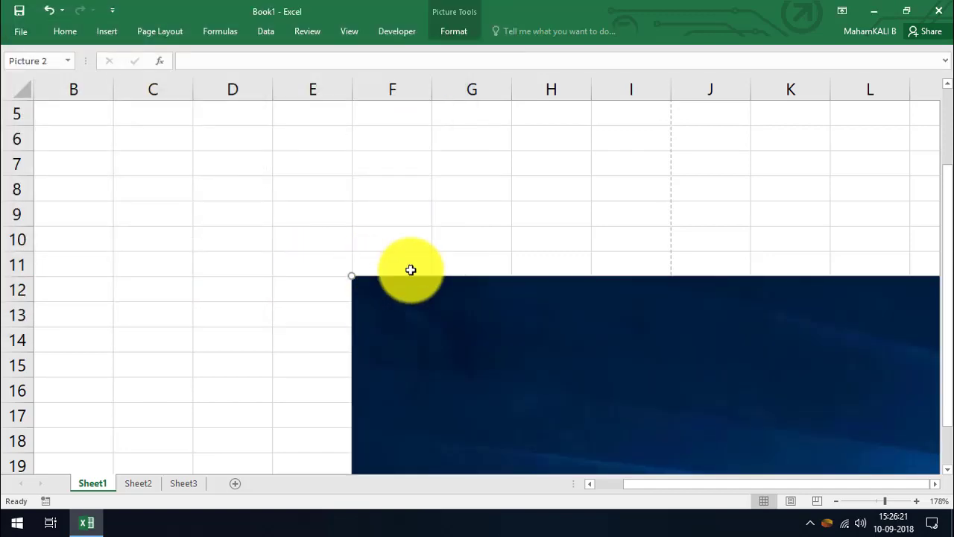
left_click_drag(419, 311, 195, 190)
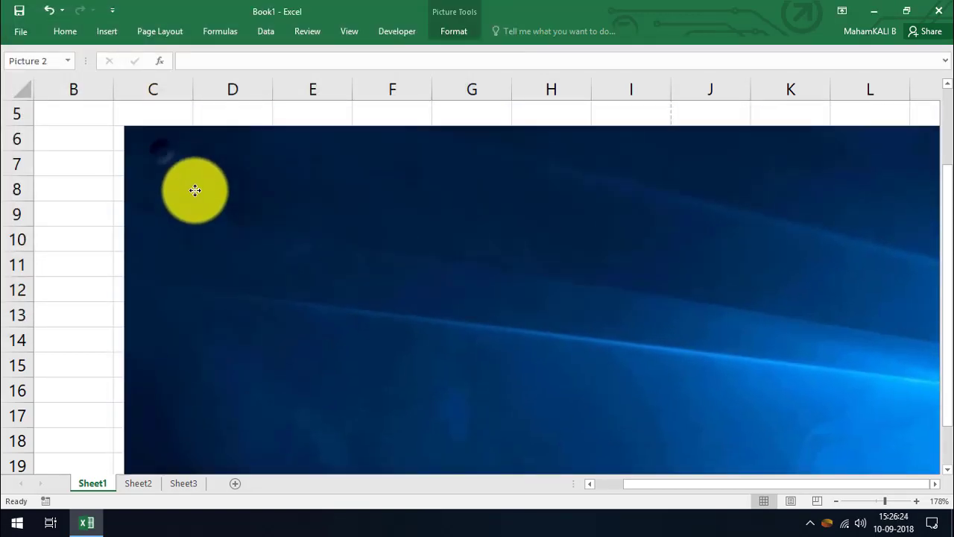
left_click_drag(119, 133, 368, 260)
left_click_drag(127, 123, 494, 334)
left_click_drag(569, 392, 239, 185)
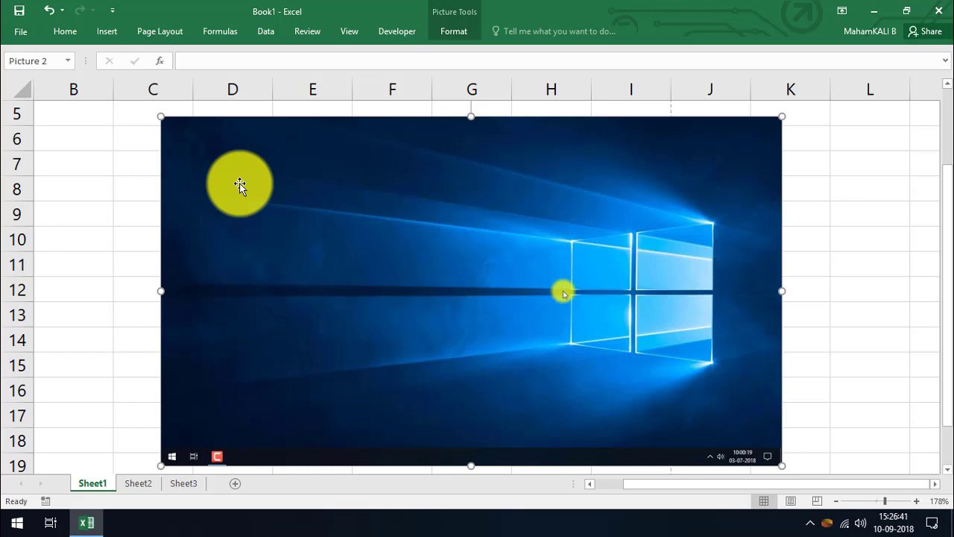
key("Delete")
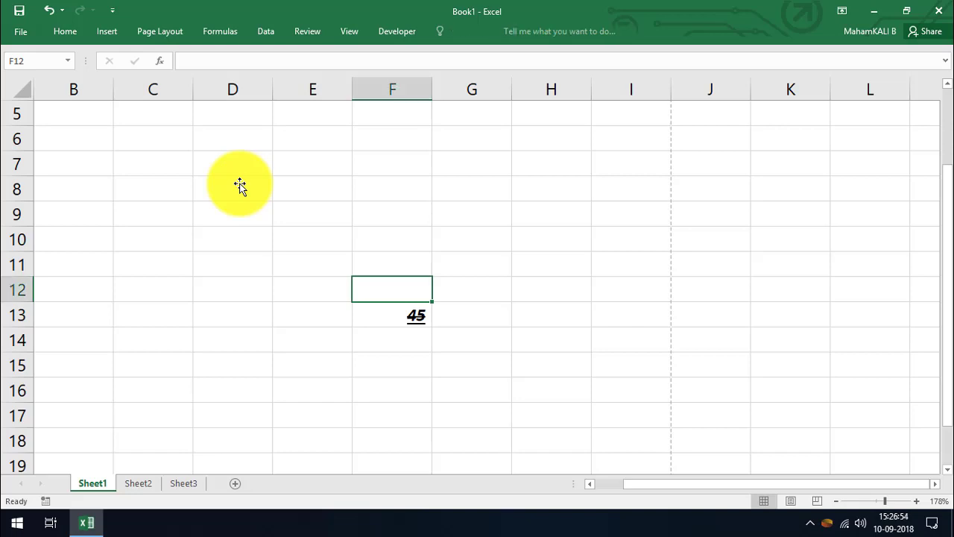
Paste and delete the wallpaper picture, then select A7:A10 on Sheet2
key("ctrl+v")
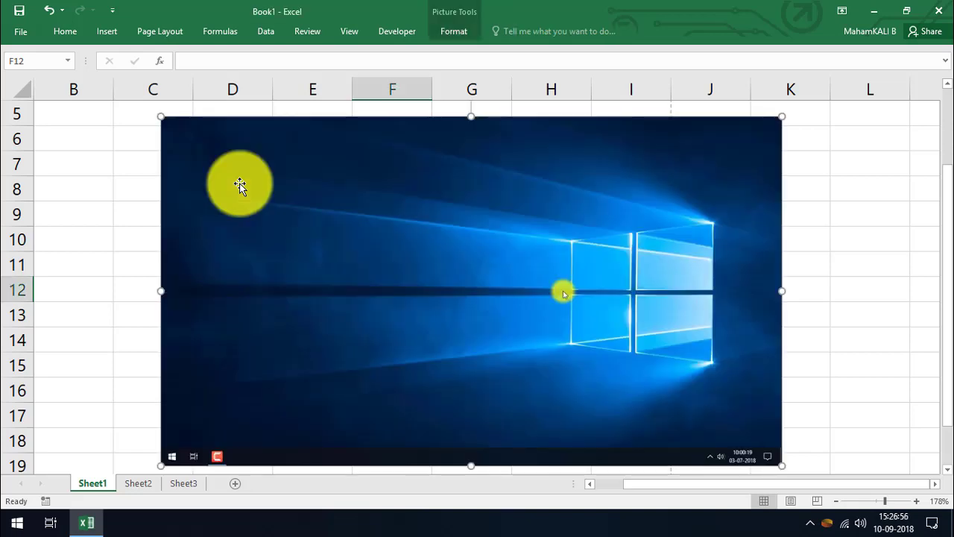
key("Delete")
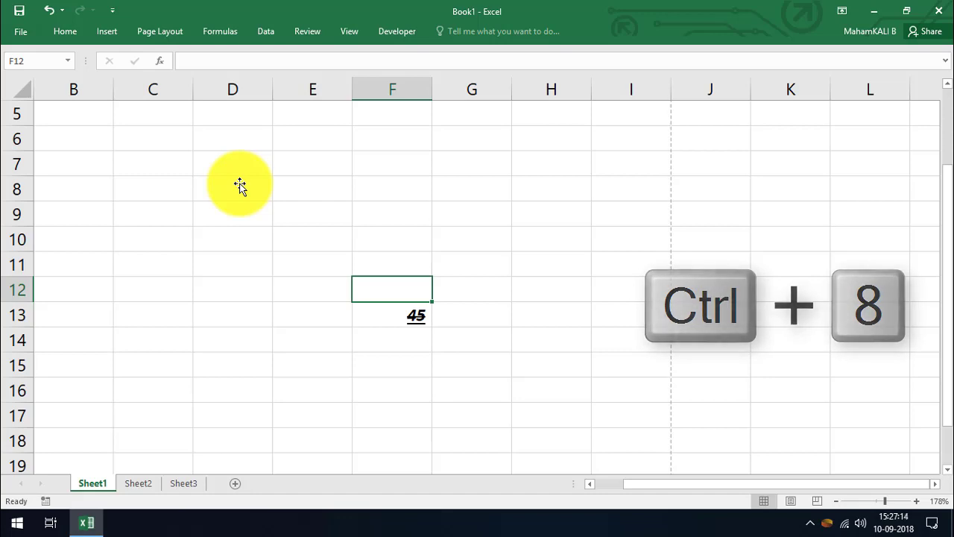
left_click(138, 484)
left_click_drag(70, 185, 223, 369)
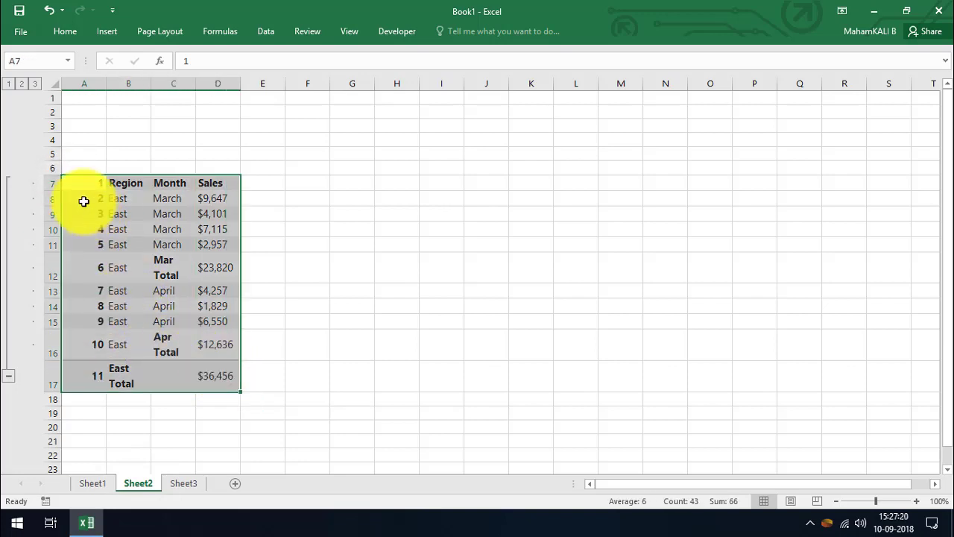
Collapse and re-expand the grouped rows, then hide and reshow the outline symbols
left_click(8, 375)
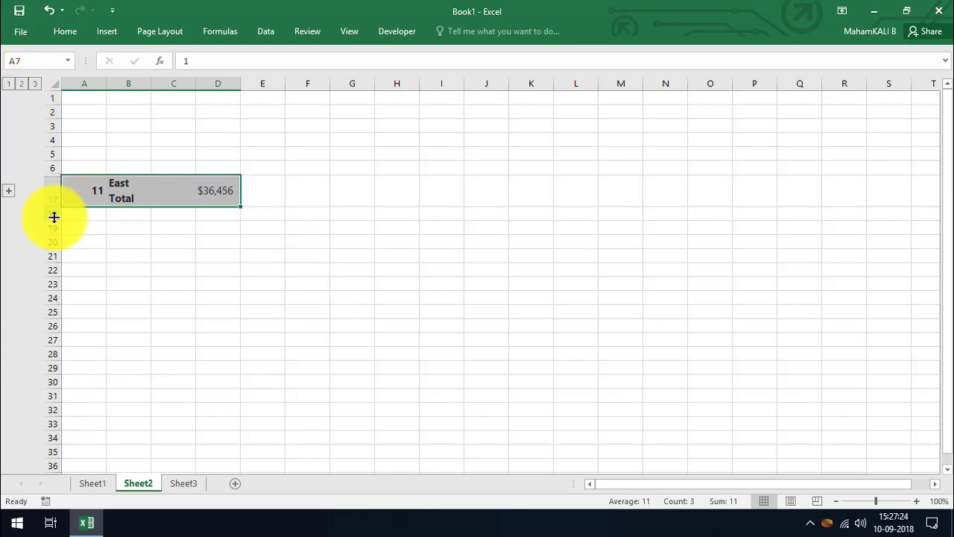
left_click(9, 197)
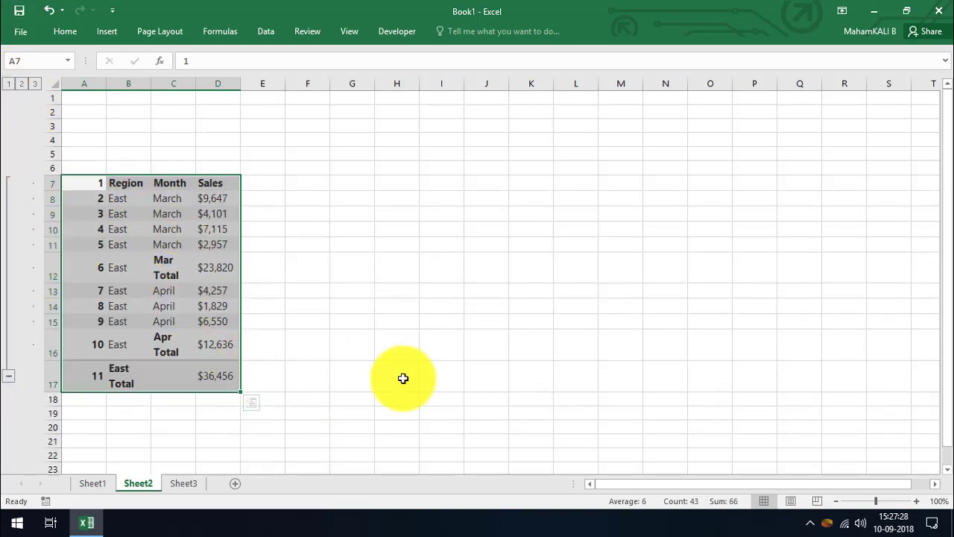
key("ctrl+8")
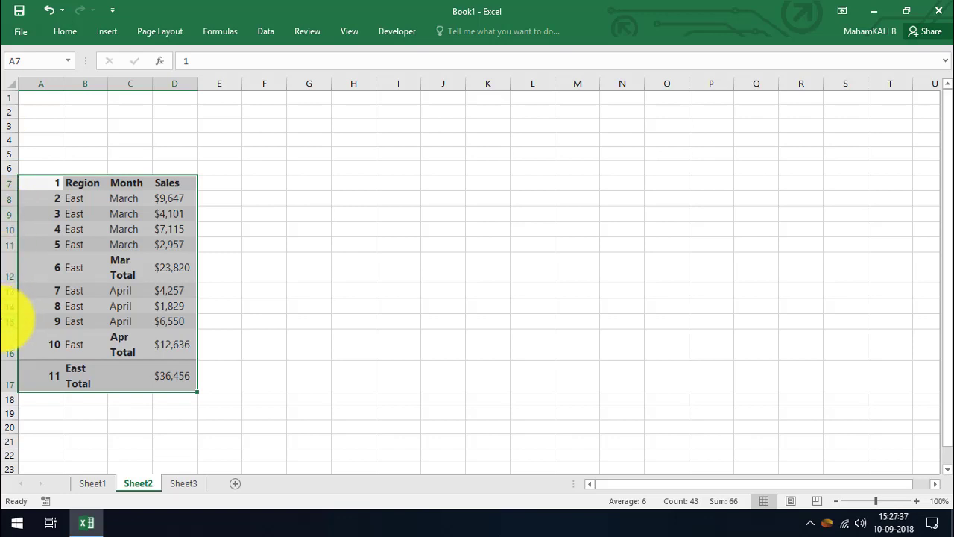
key("shift+alt+Right")
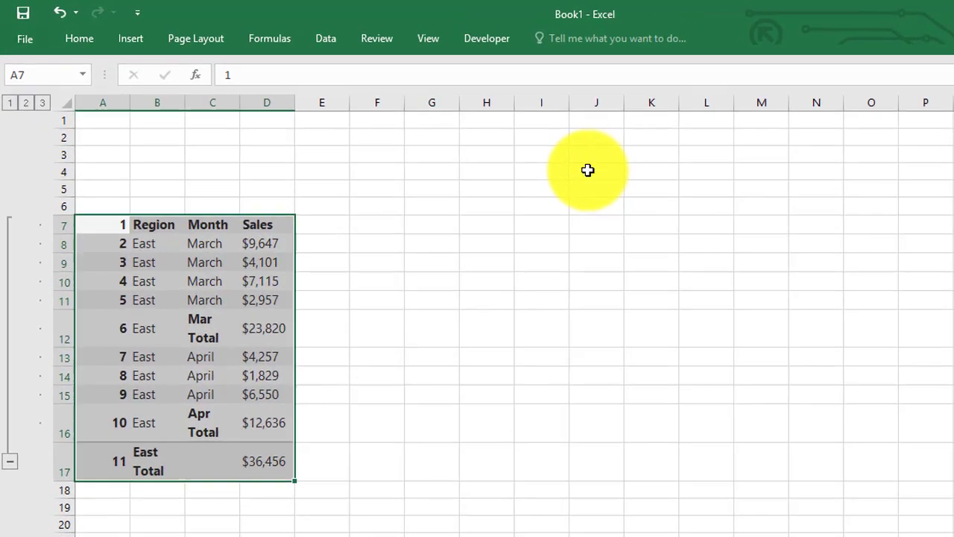
Hide row 4 from J4 with Ctrl+9 and column J from J3 with Ctrl+0
left_click(588, 170)
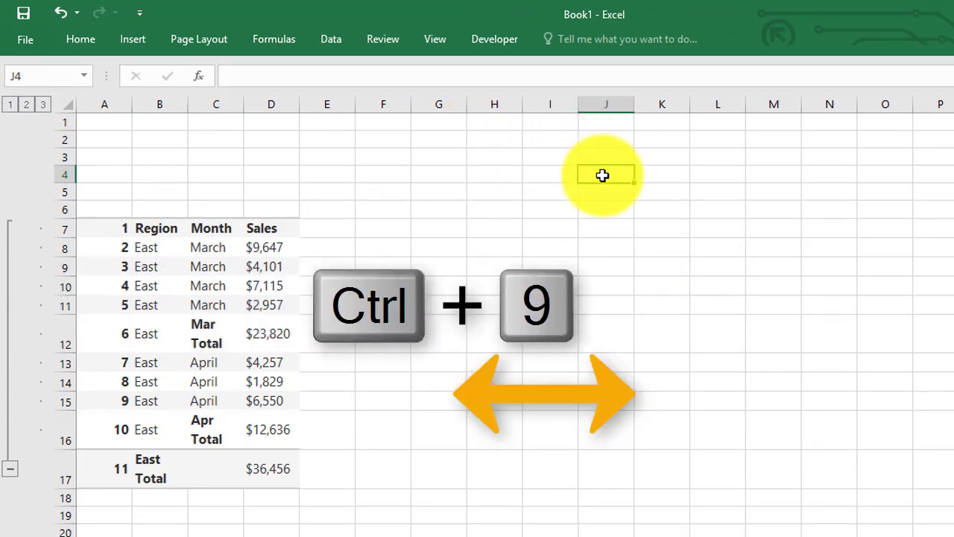
key("ctrl+9")
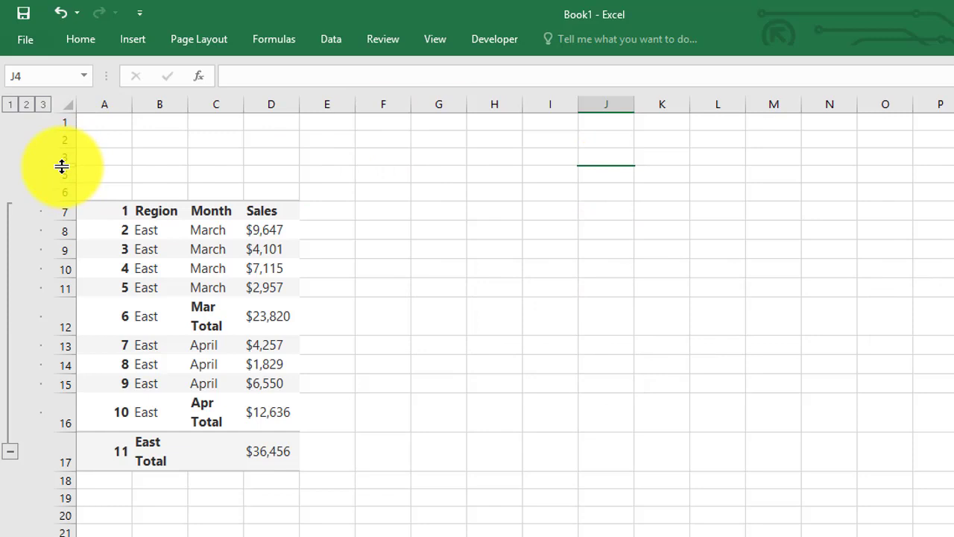
left_click(608, 157)
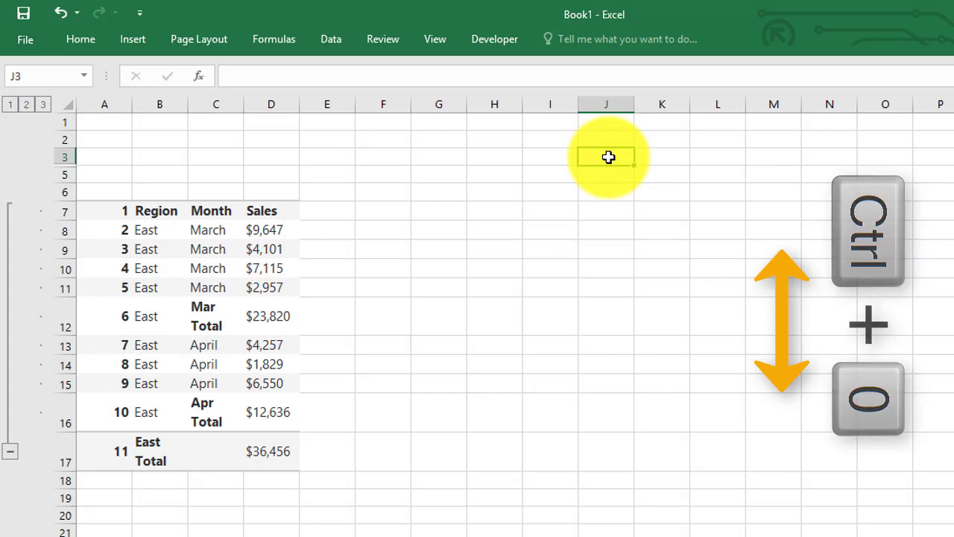
key("ctrl+0")
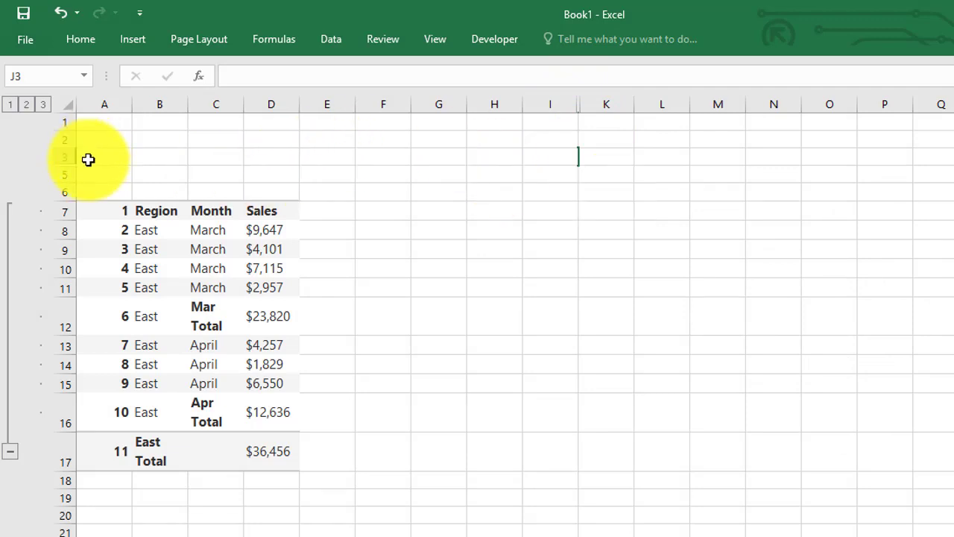
Unhide row 4 from the row header context menu
left_click(65, 166)
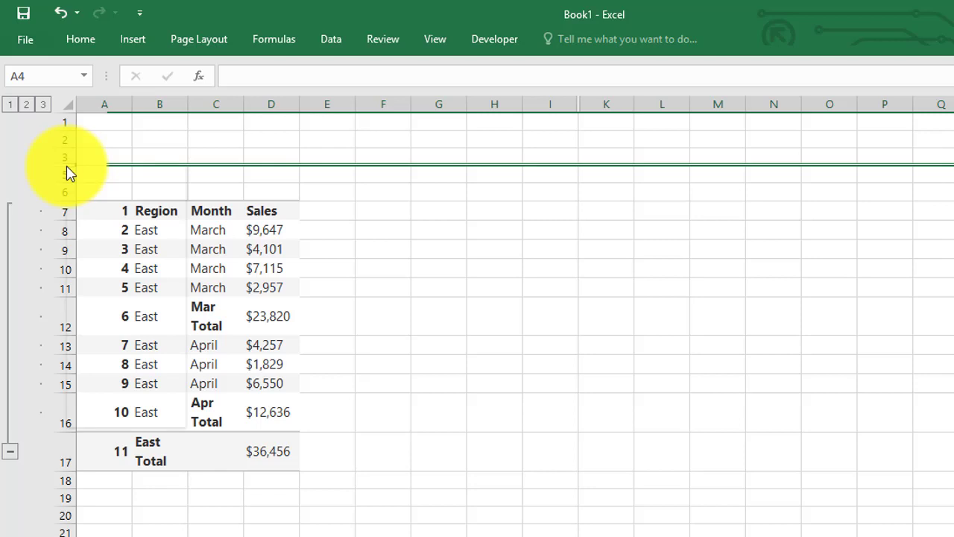
right_click(66, 172)
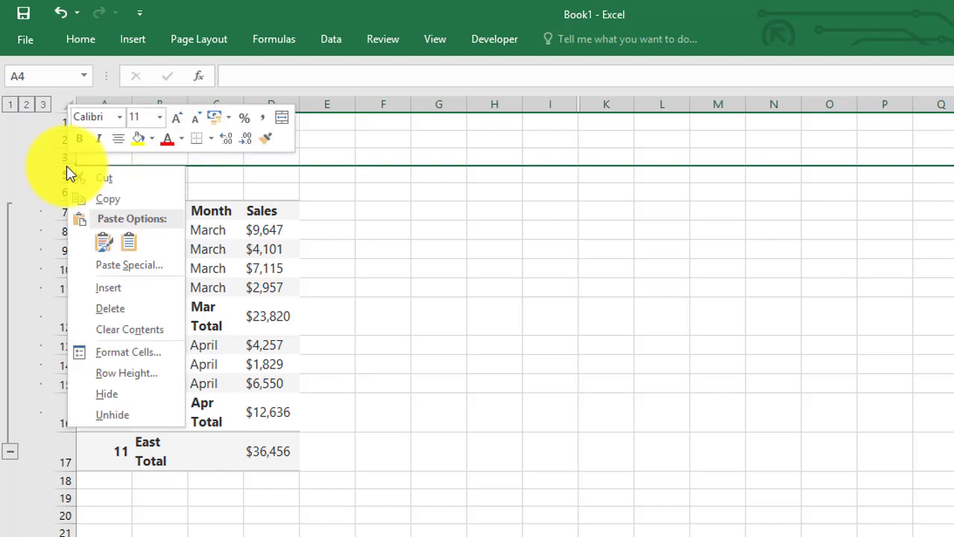
left_click(139, 409)
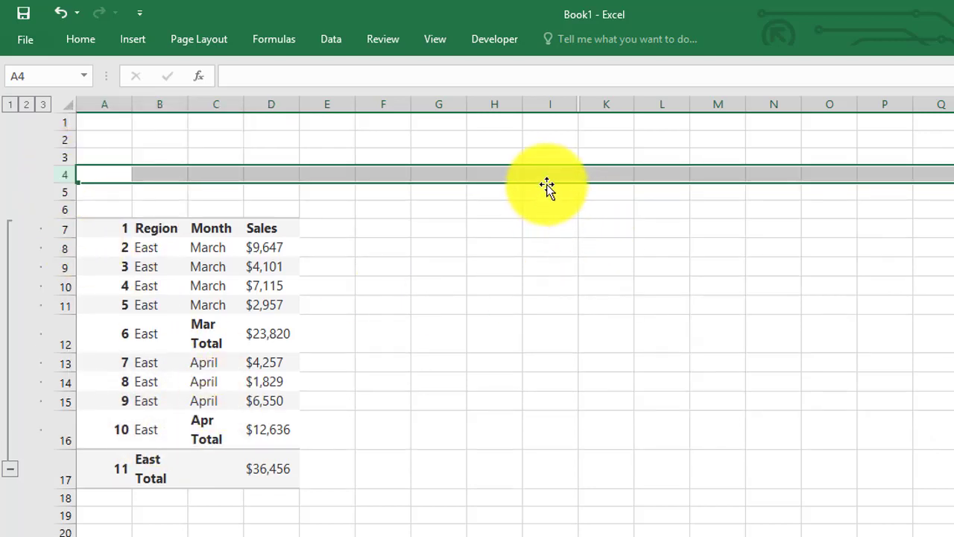
left_click(545, 170)
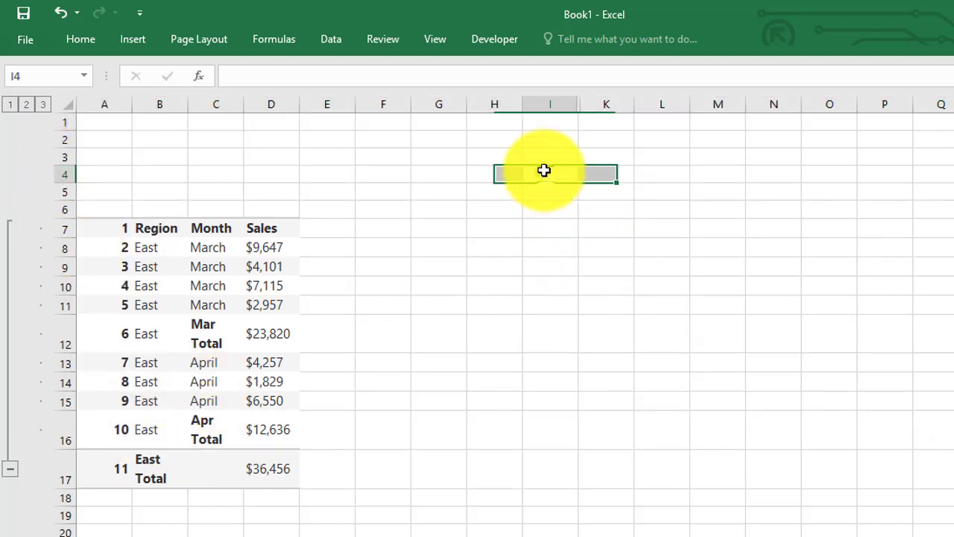
Unhide column J from the column header context menu
right_click(579, 105)
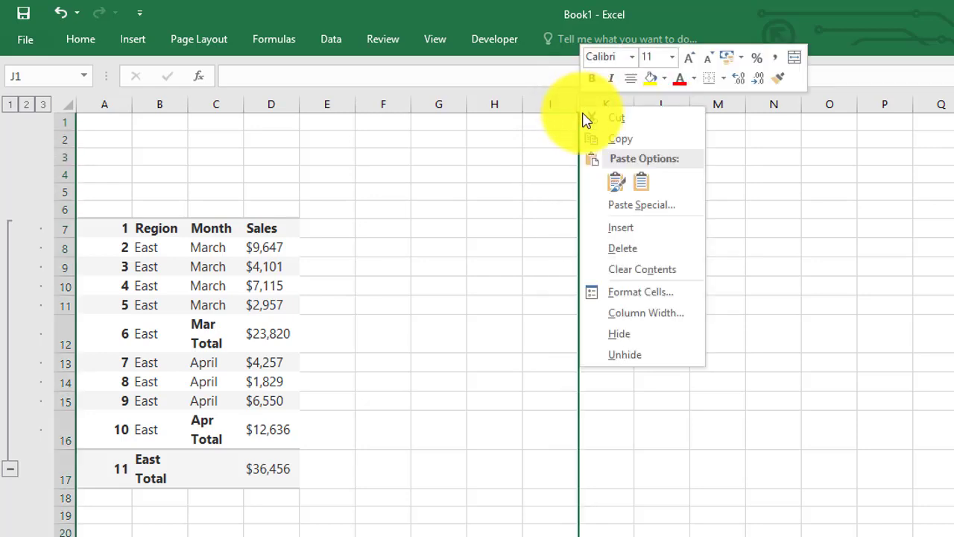
left_click(648, 355)
left_click(568, 301)
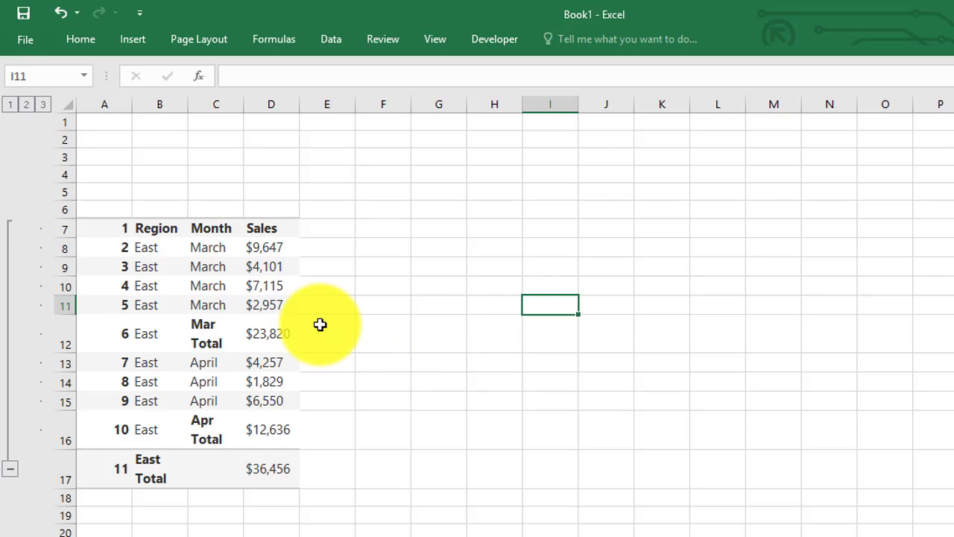
From D12, select the Sales table region, then the whole worksheet, then deselect
left_click(273, 333)
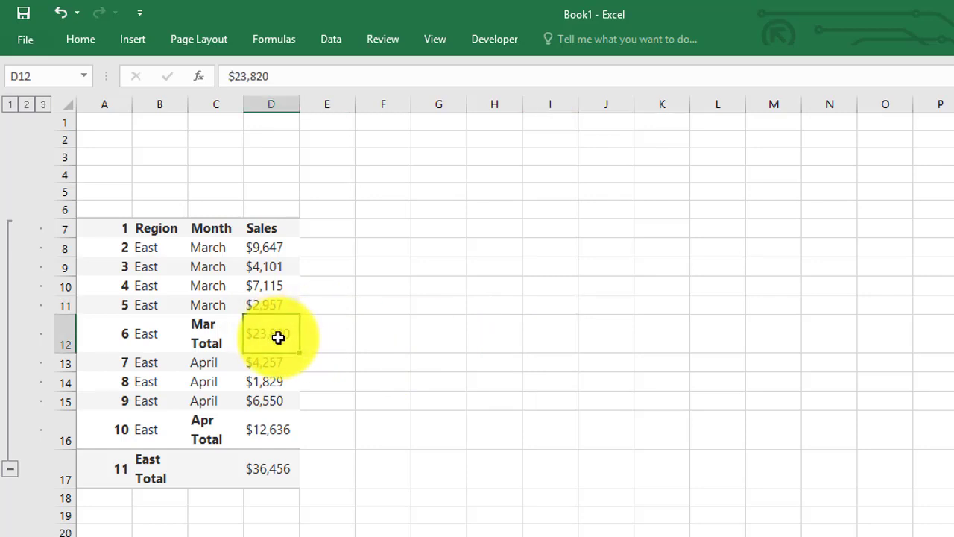
key("ctrl+a")
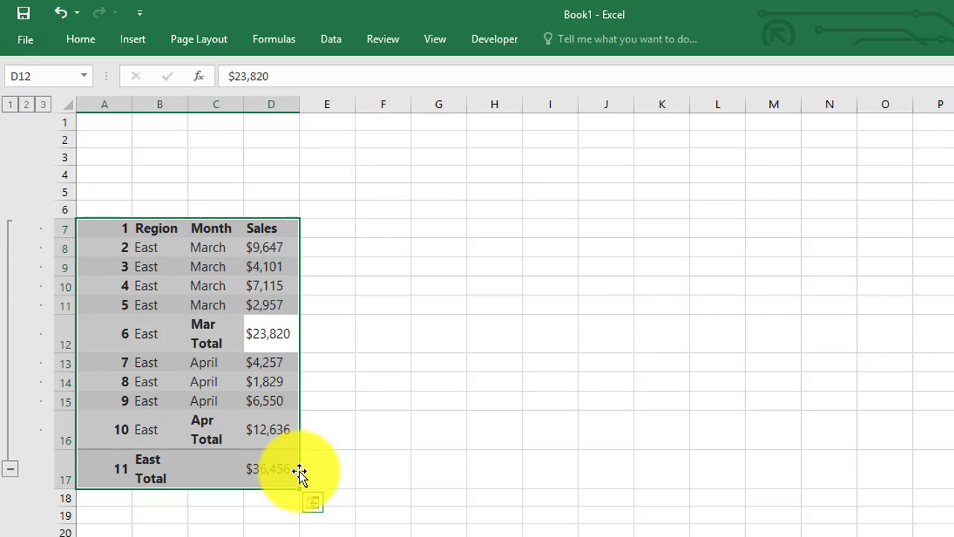
key("ctrl+a")
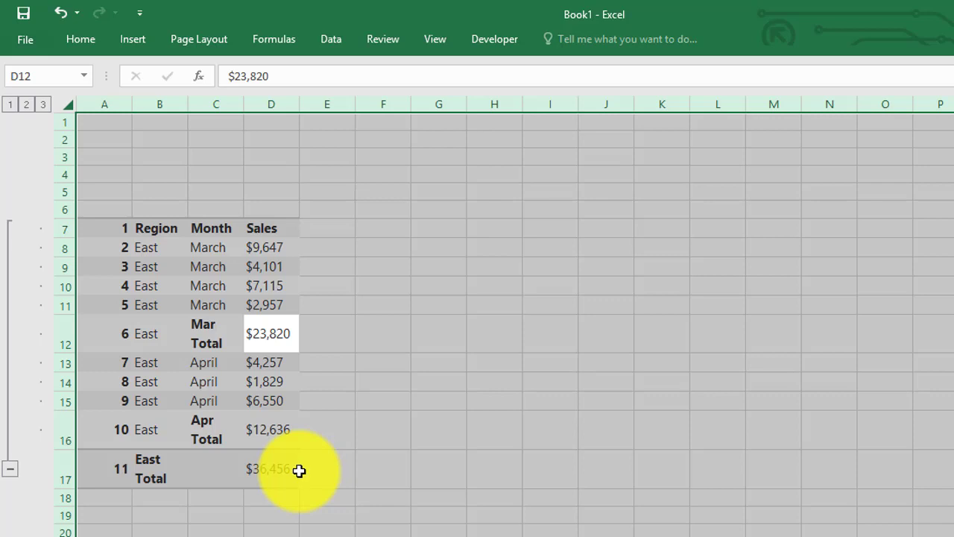
left_click(340, 417)
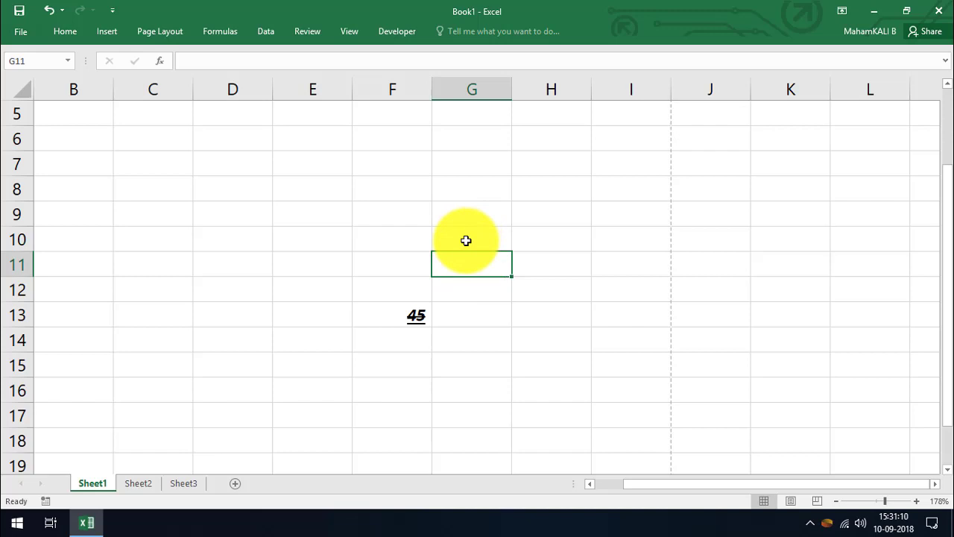
Enter 8585 in G10 and fill it down into G11
left_click(466, 240)
key("ctrl+d")
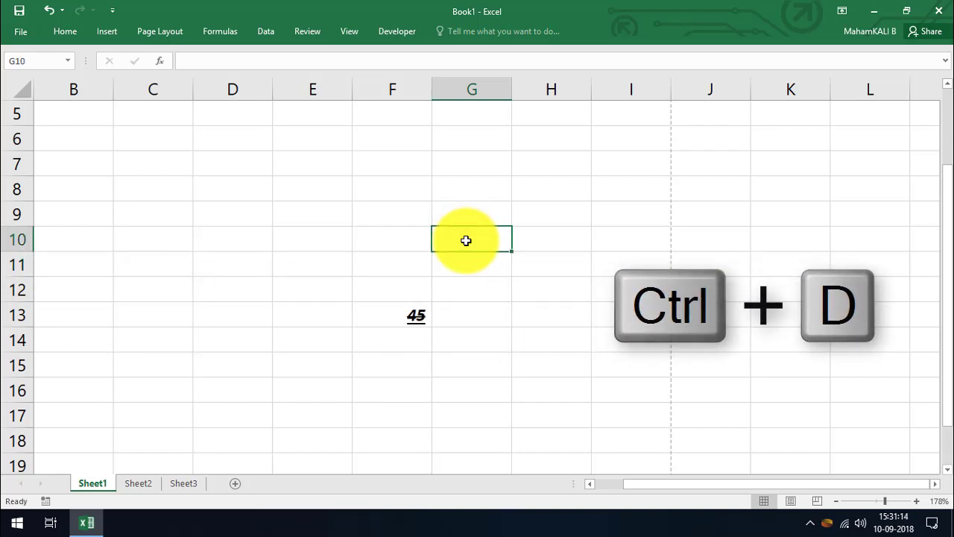
type("8585")
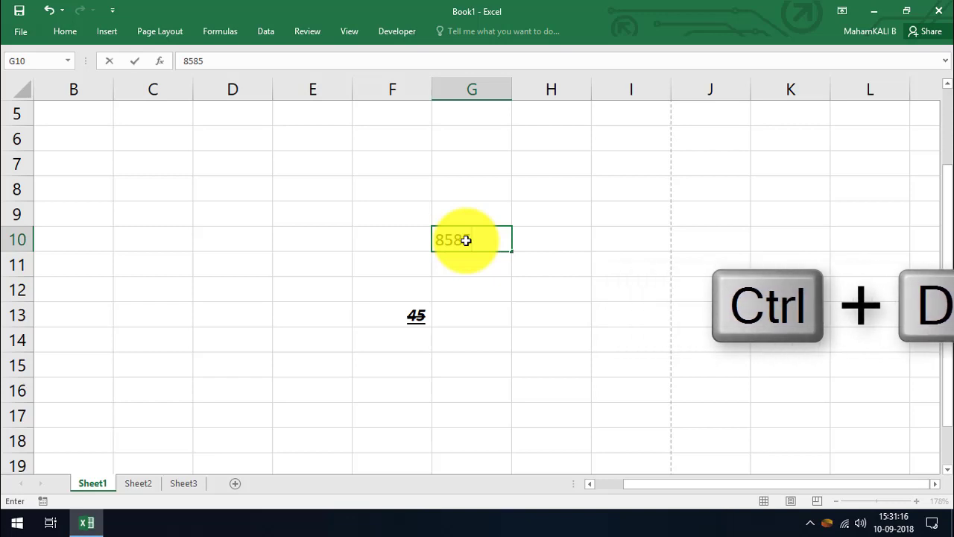
key("Return")
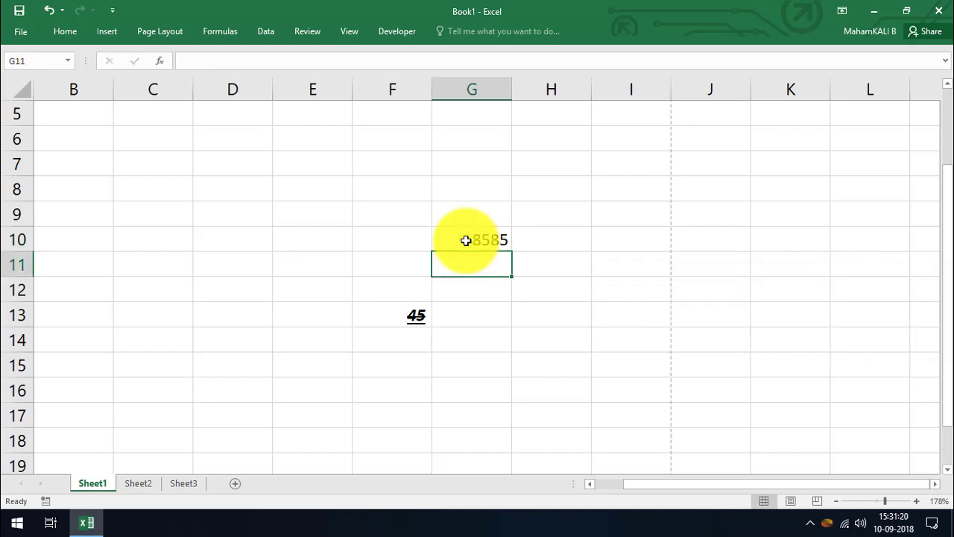
key("ctrl+d")
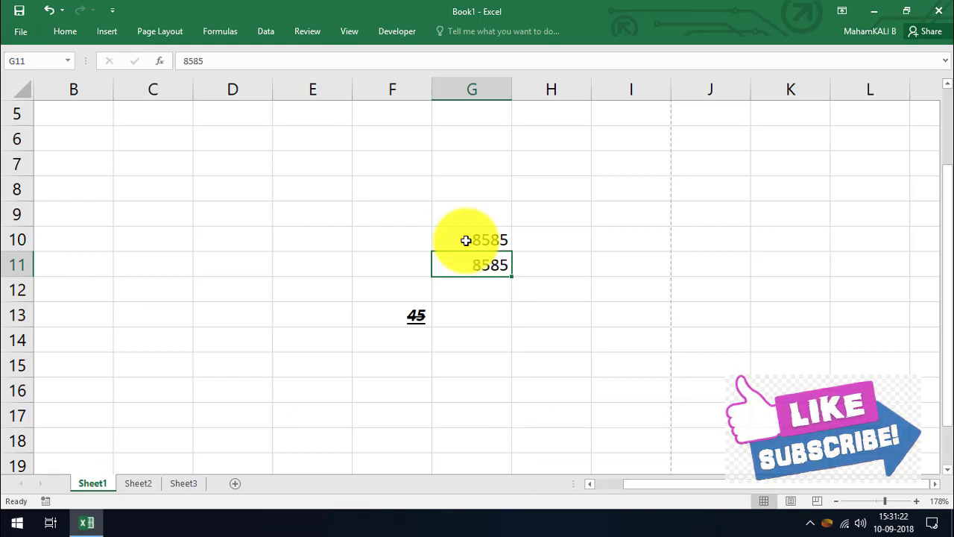
Enter hike in H10 and fill it down into H11
key("Right")
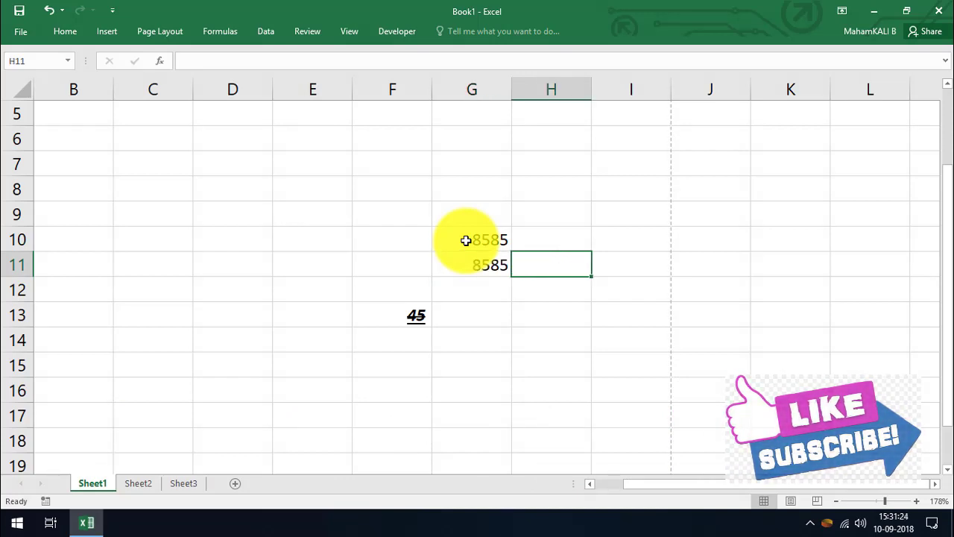
key("Up")
type("hi")
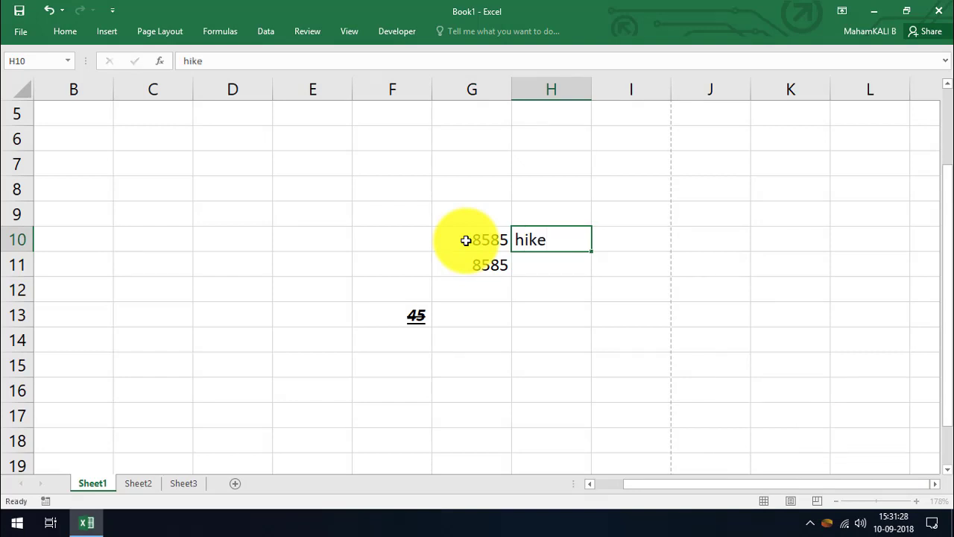
key("Down")
key("ctrl+d")
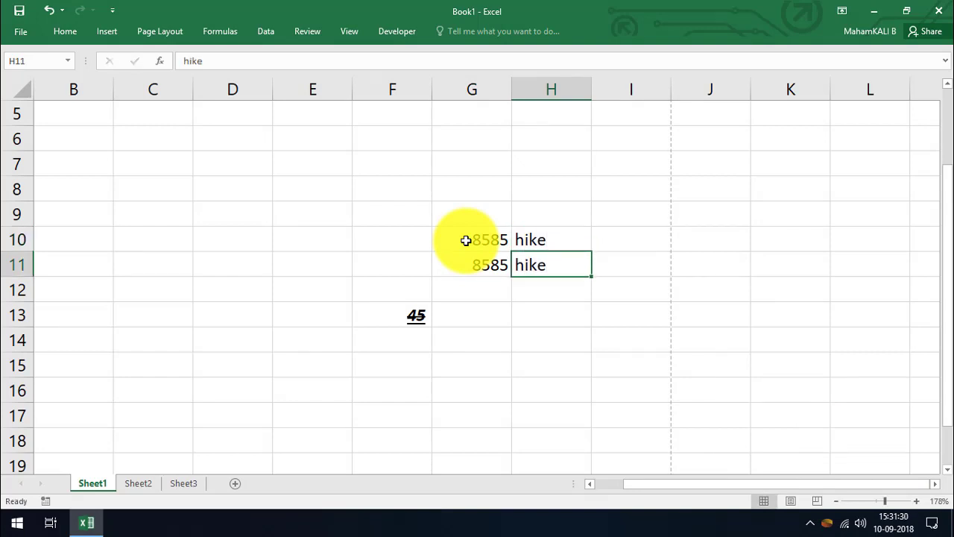
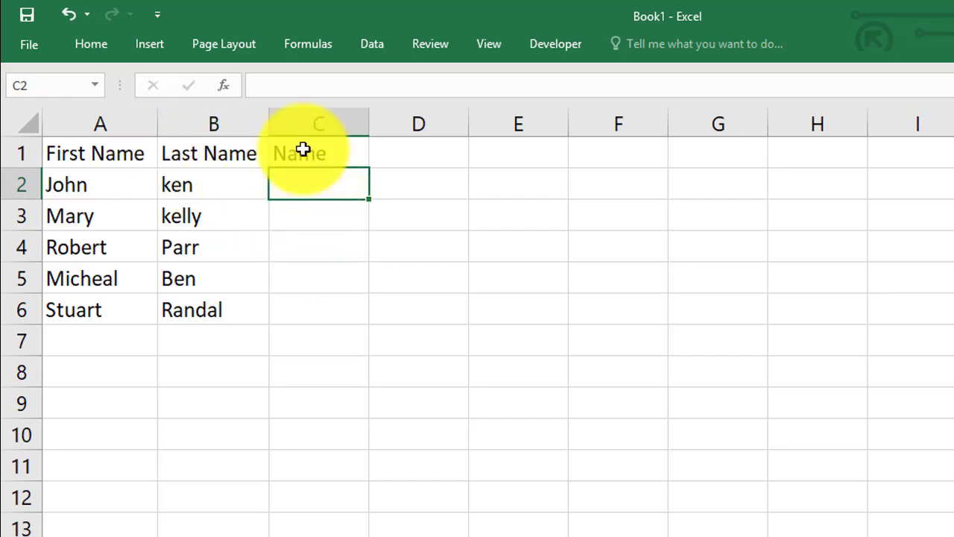
Enter 'john ken' and 'mary kelly' in C2:C3 and accept Flash Fill's names for C4:C6
type("john k")
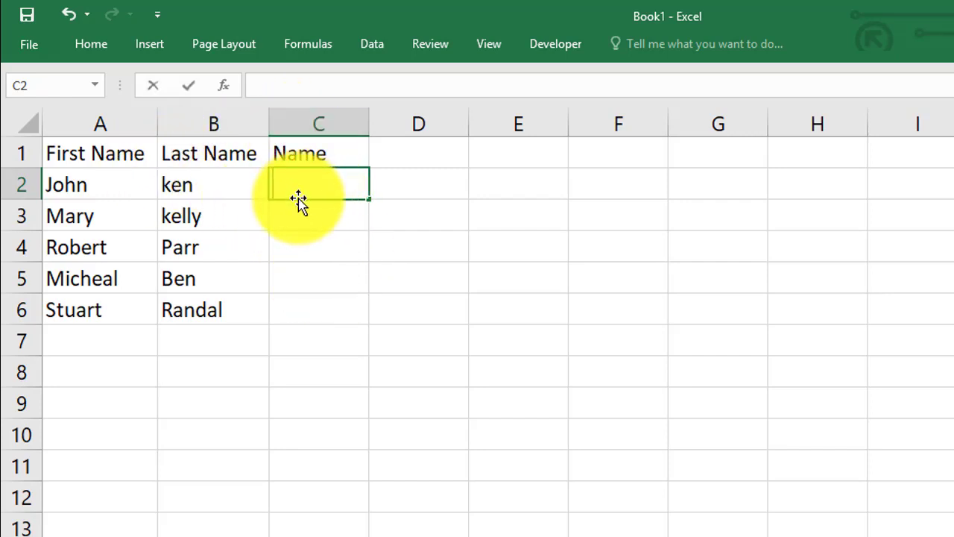
type("en")
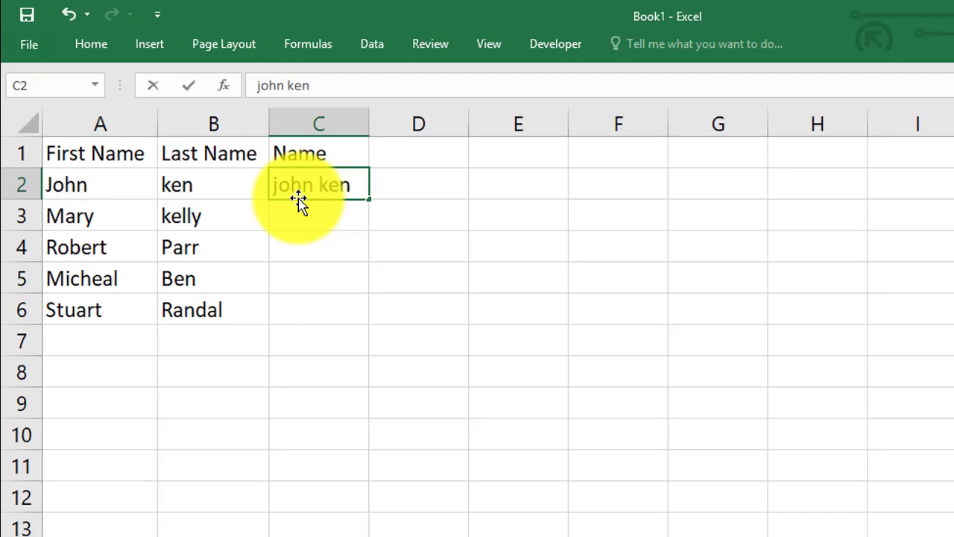
key("Return")
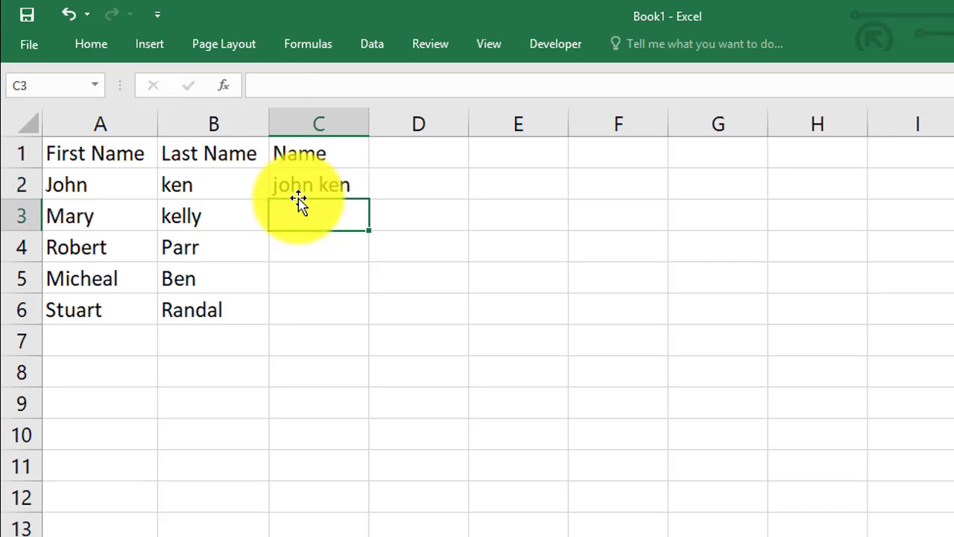
type("mary kelly")
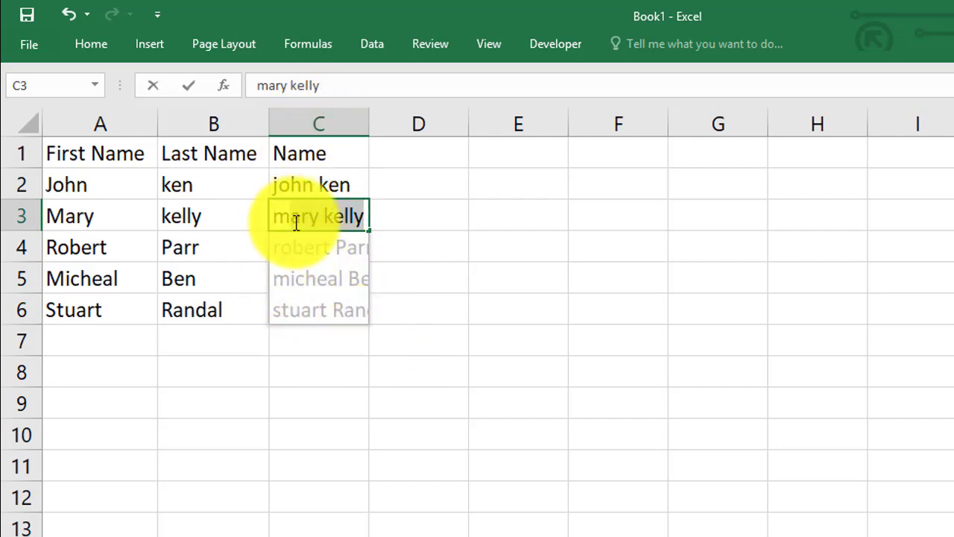
key("Return")
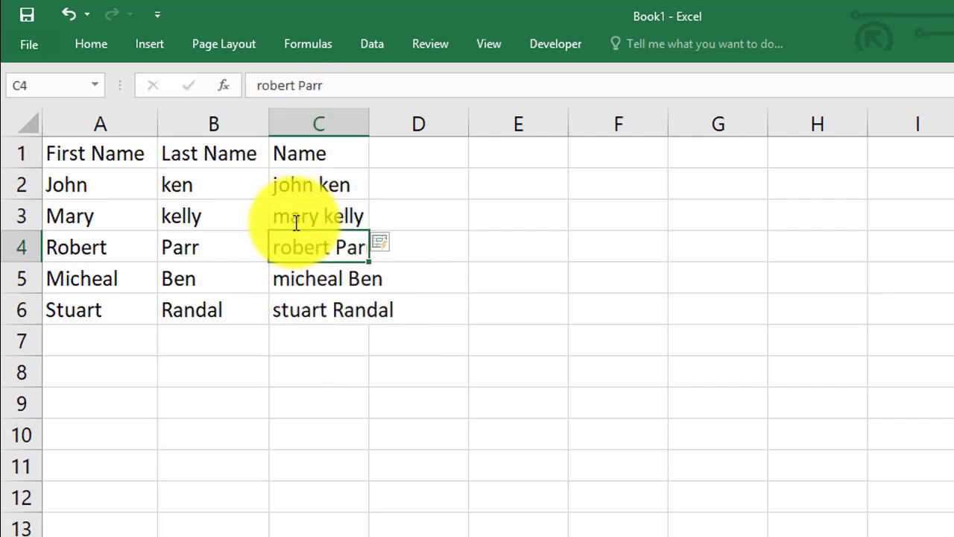
key("Down")
key("Down")
key("Up")
key("Up")
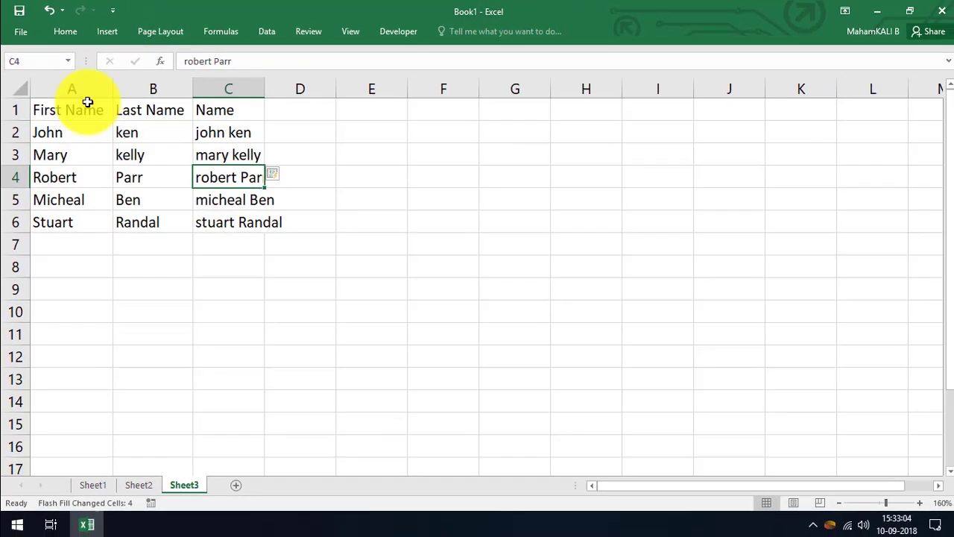
left_click(16, 32)
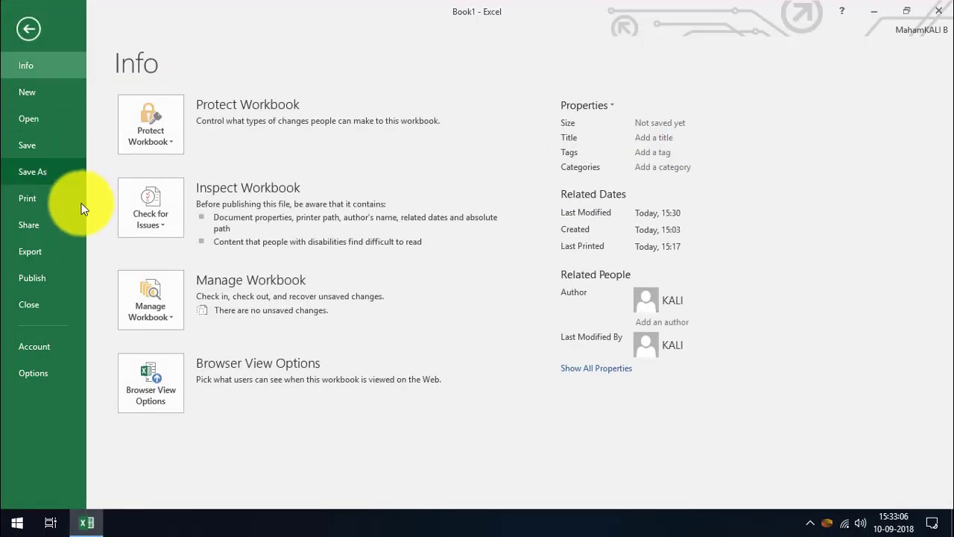
left_click(49, 372)
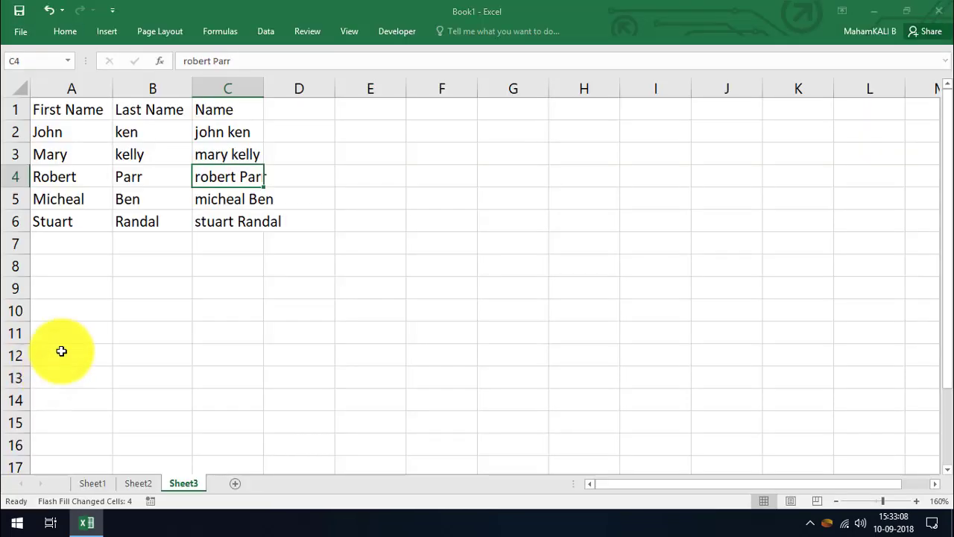
left_click(229, 149)
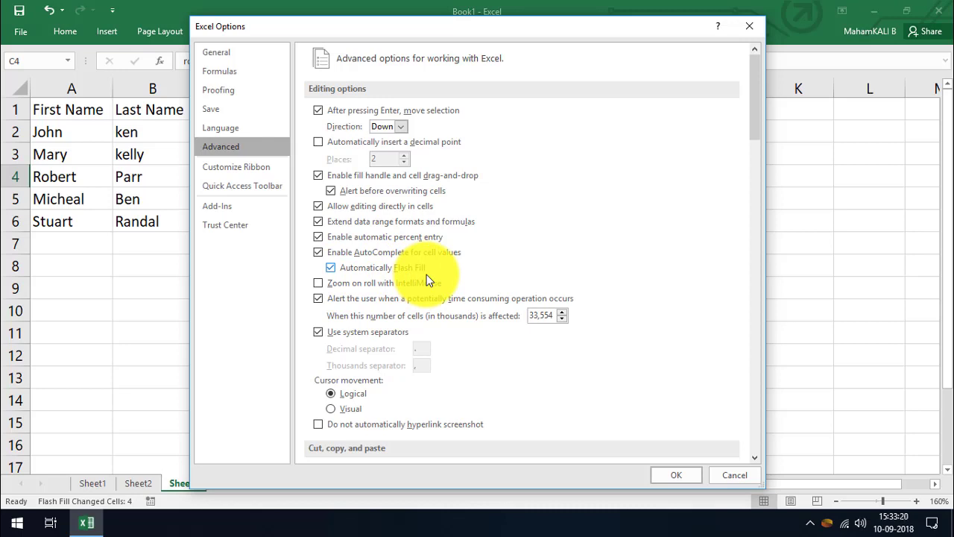
left_click(731, 477)
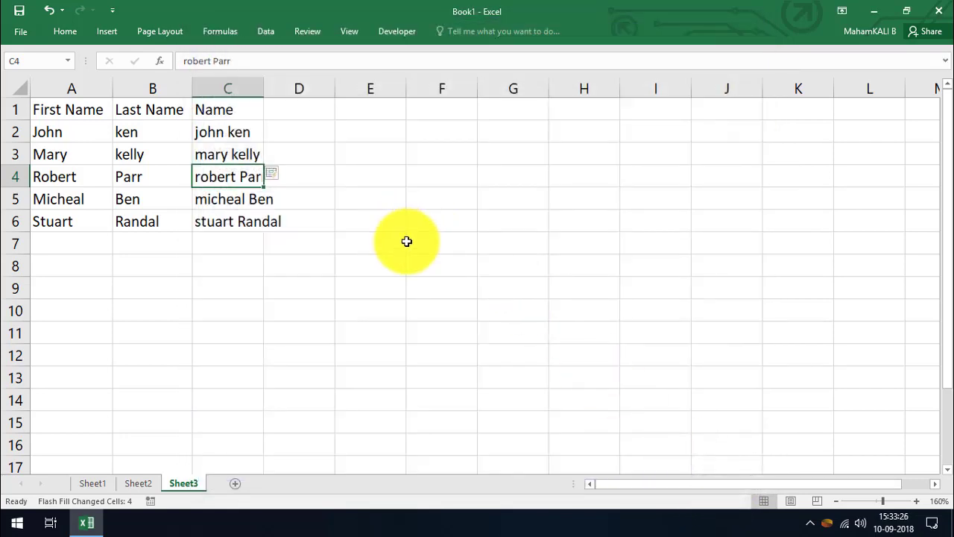
left_click(405, 247)
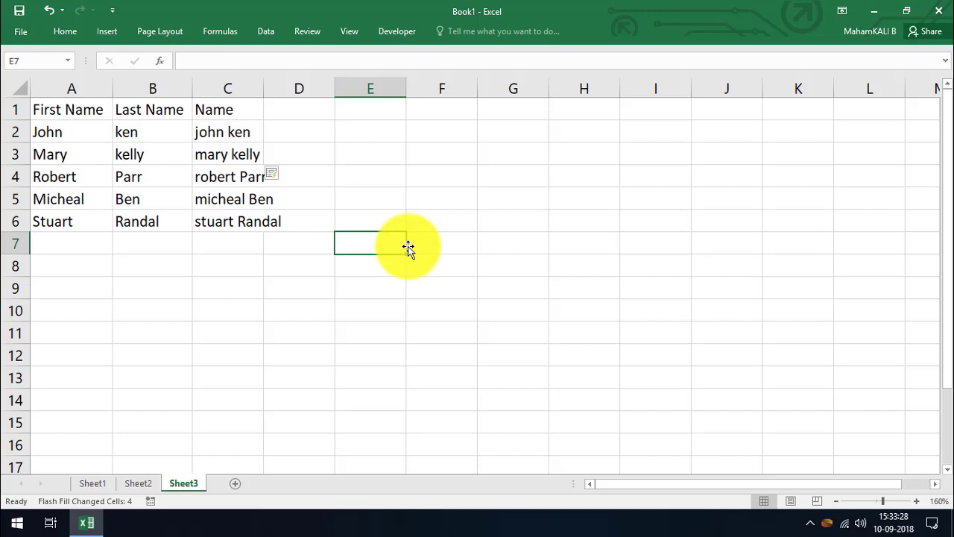
key("ctrl+f")
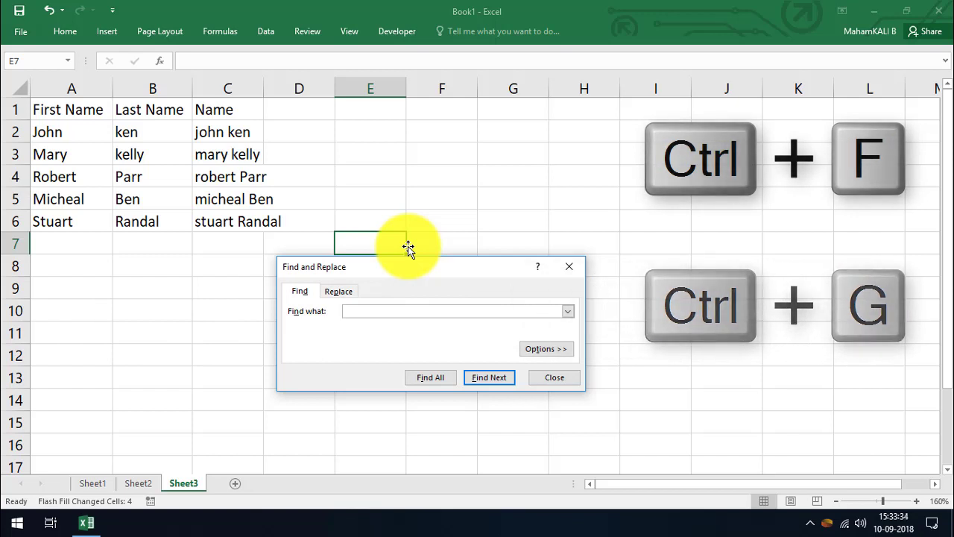
key("Escape")
key("ctrl+g")
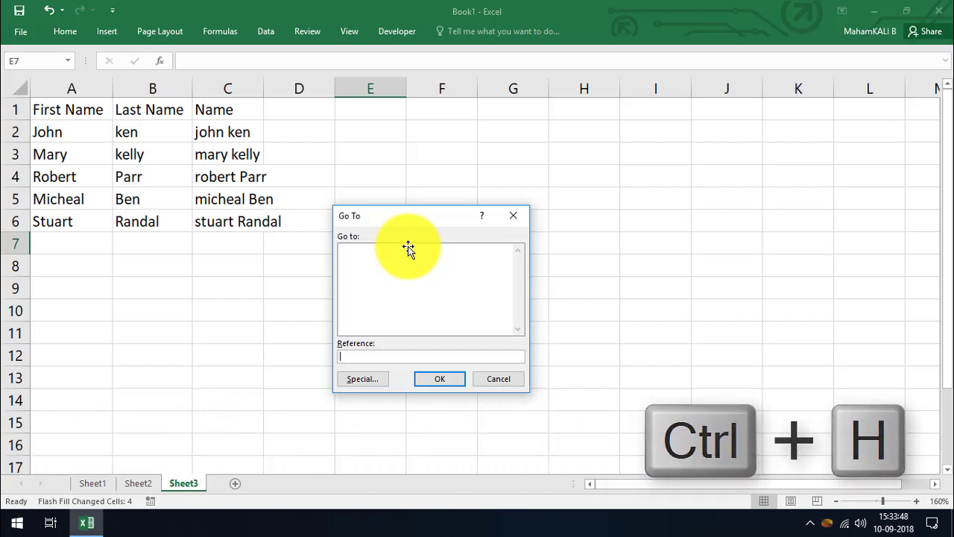
key("Escape")
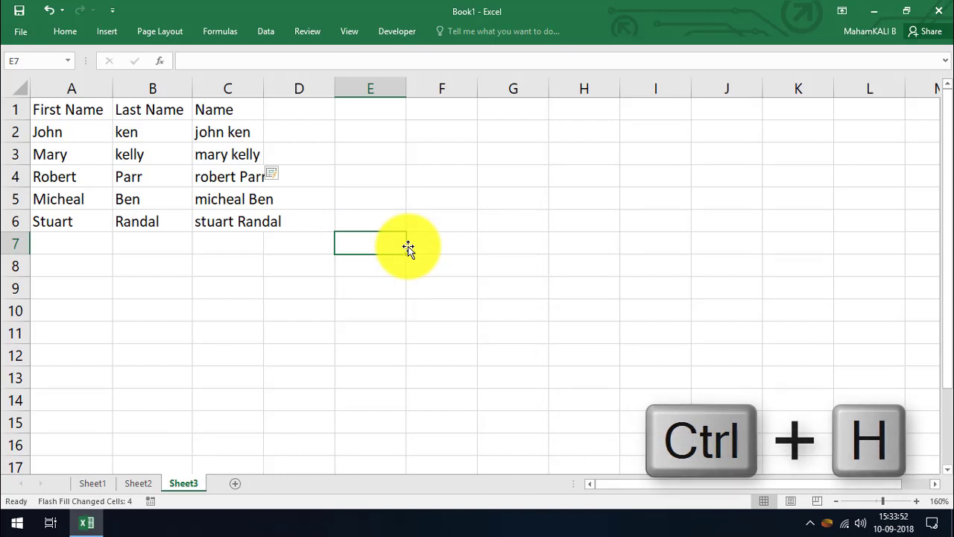
key("ctrl+h")
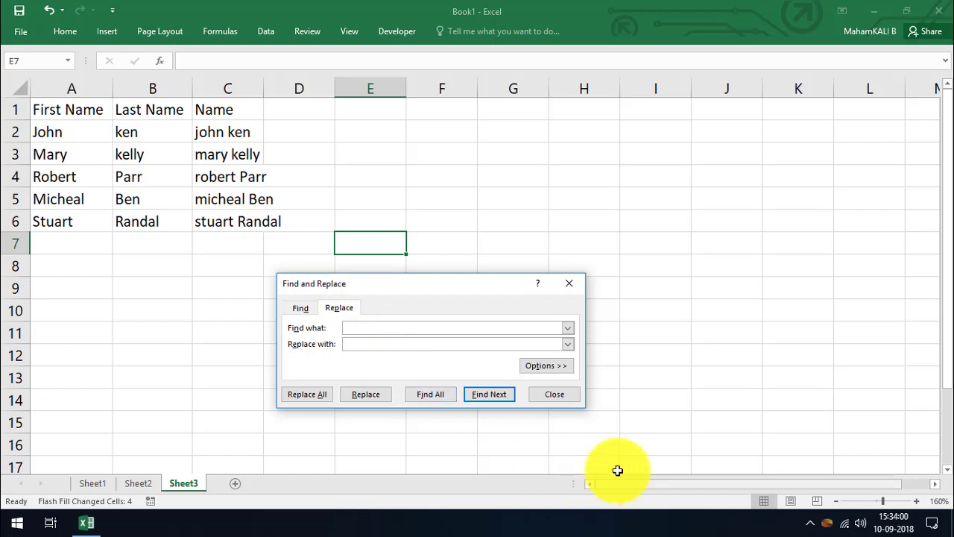
left_click(545, 397)
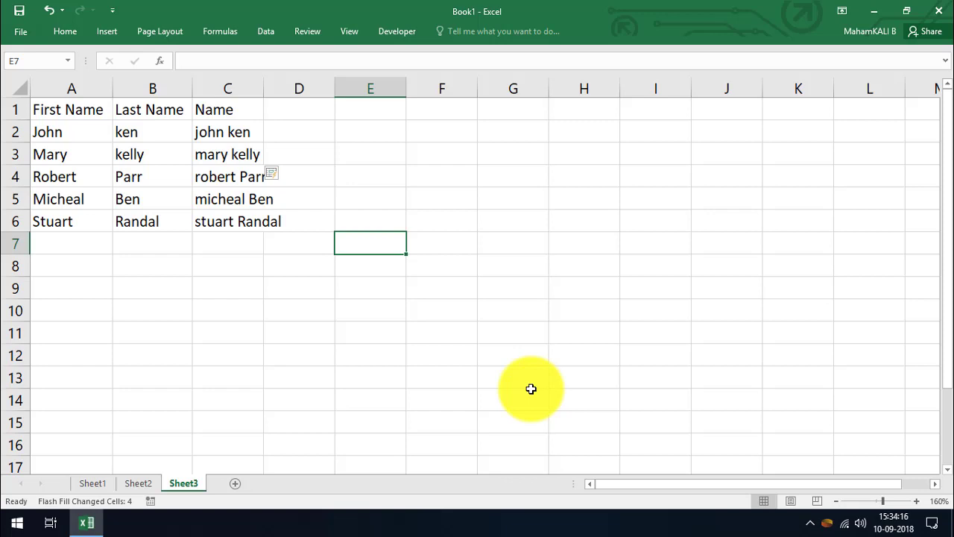
key("Down")
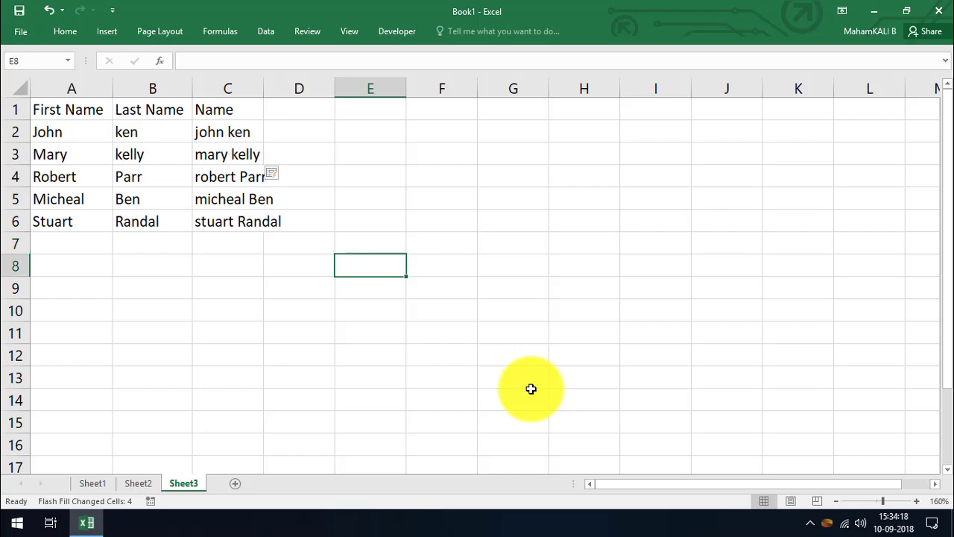
key("ctrl+k")
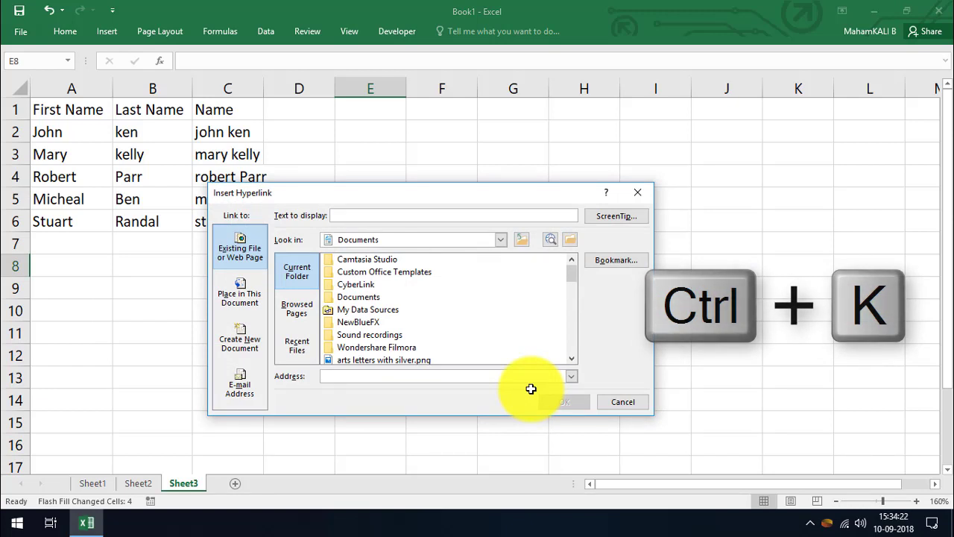
left_click(641, 193)
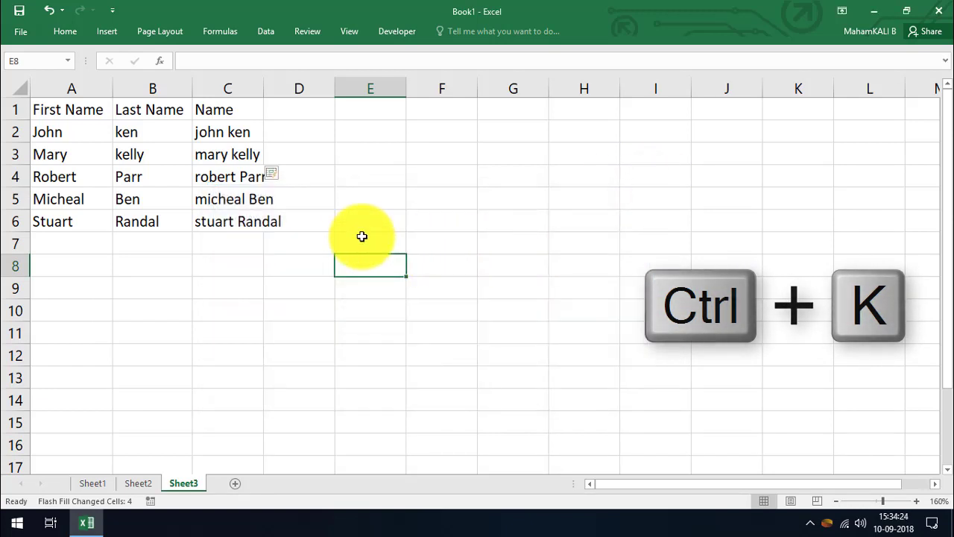
type("www.")
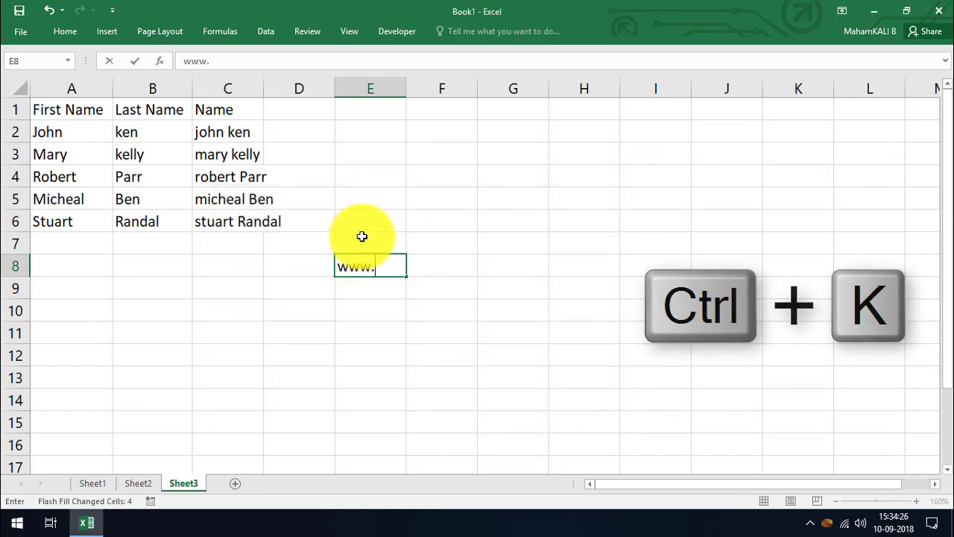
type("youtube.")
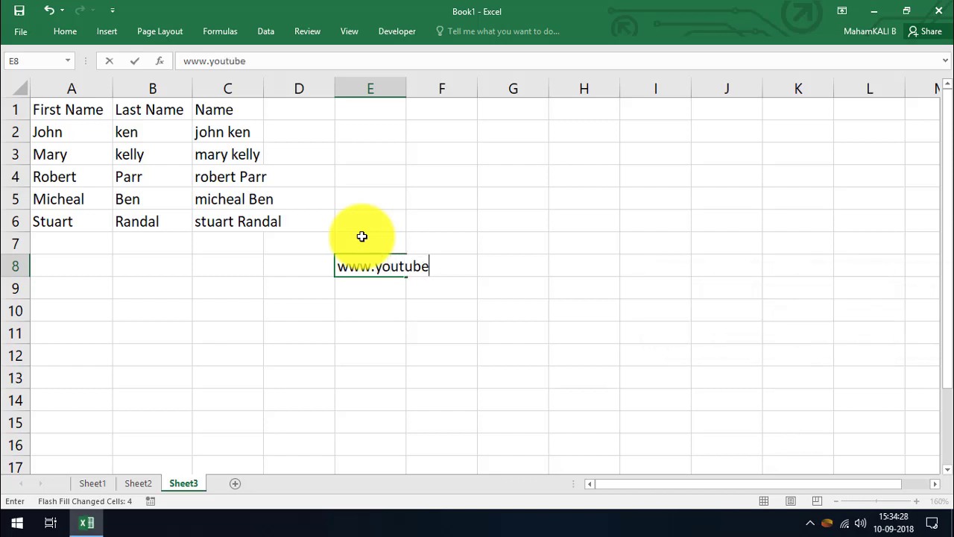
key("BackSpace")
type(".com")
key("Return")
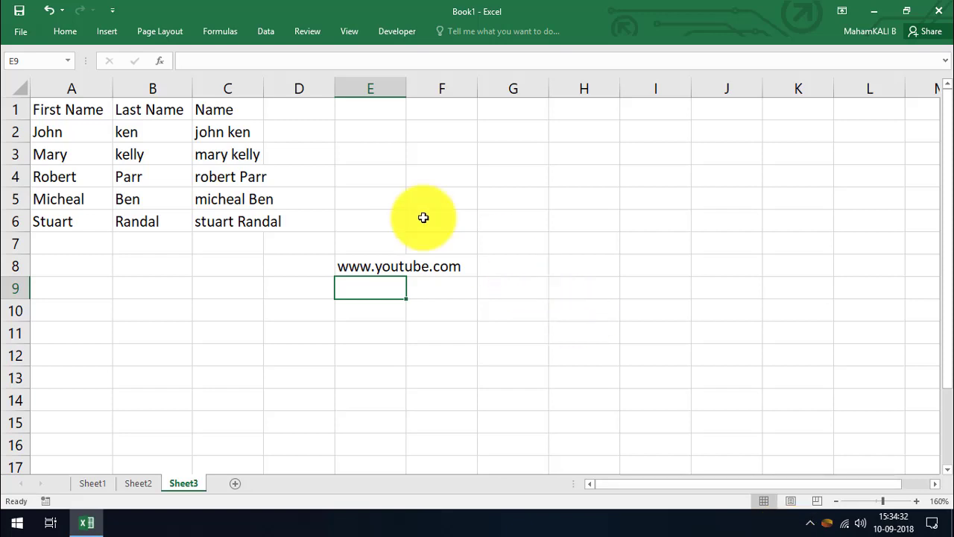
left_click(388, 267)
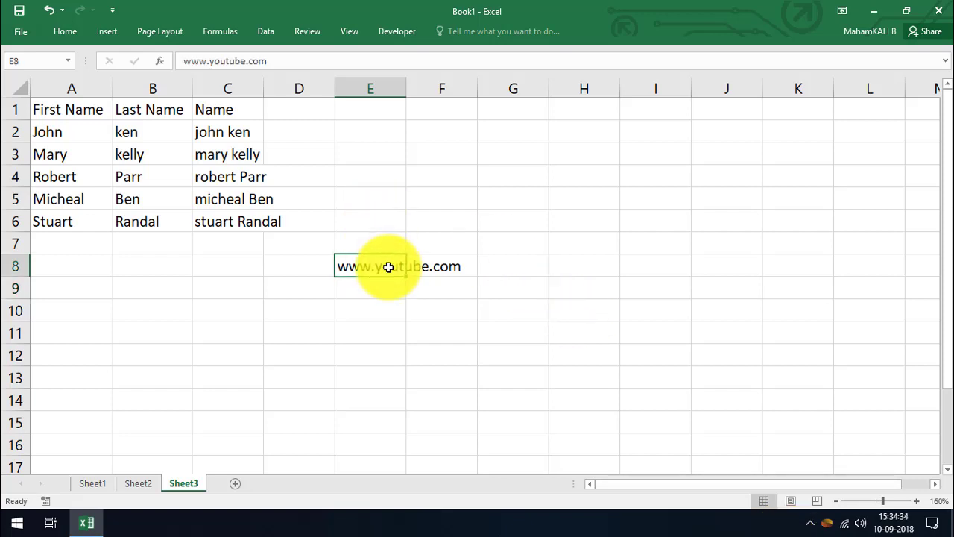
key("ctrl+k")
left_click(560, 400)
key("Down")
left_click(390, 311)
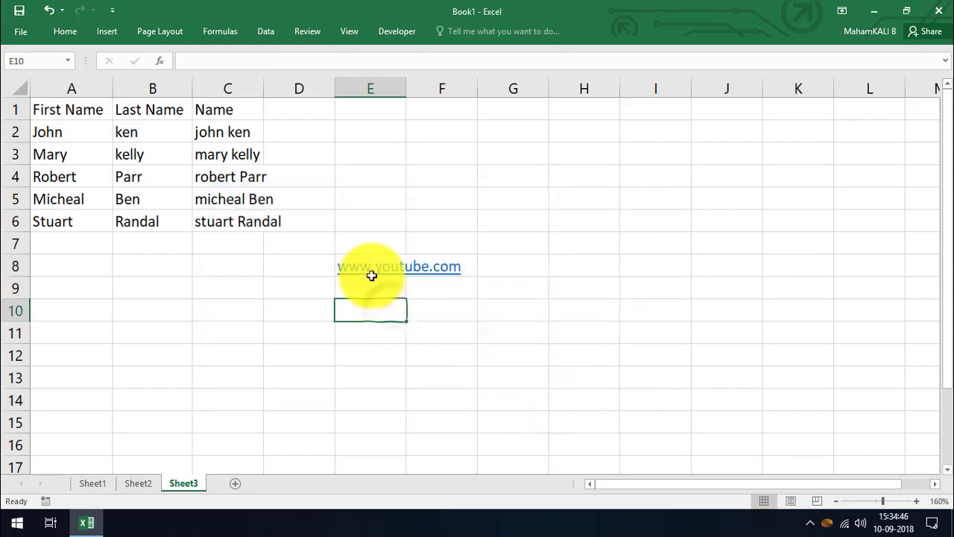
Close E8's hyperlink editor unchanged and cancel inserting a hyperlink in H4
left_click(365, 258)
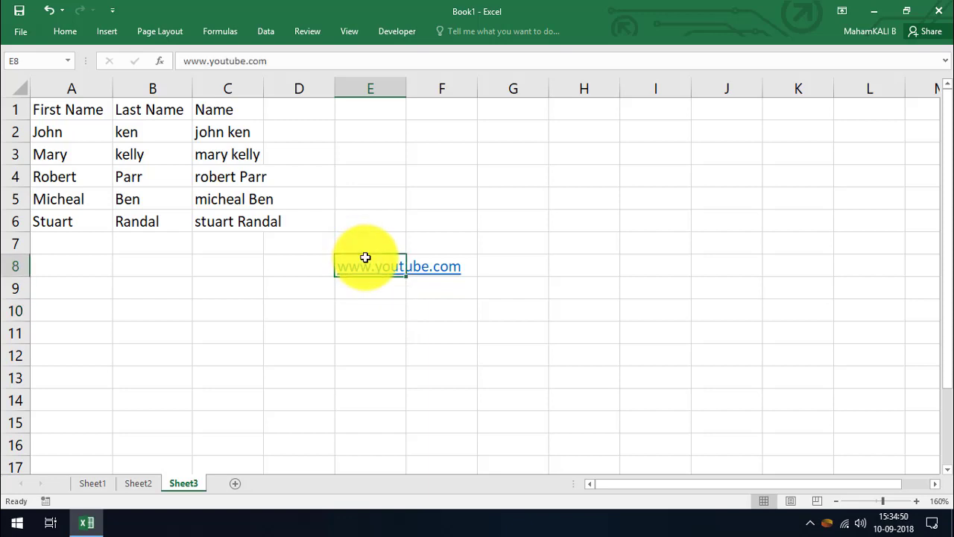
key("ctrl+k")
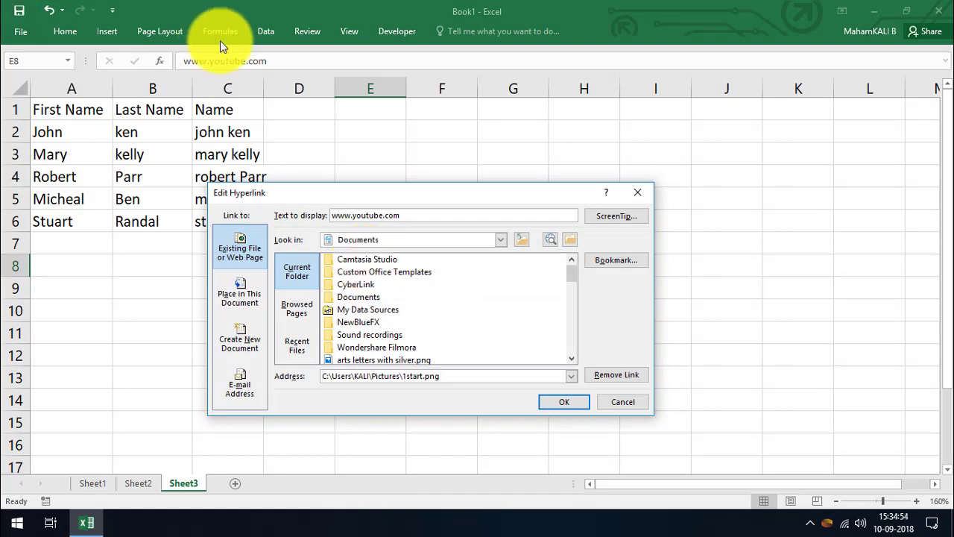
left_click(637, 192)
left_click(551, 178)
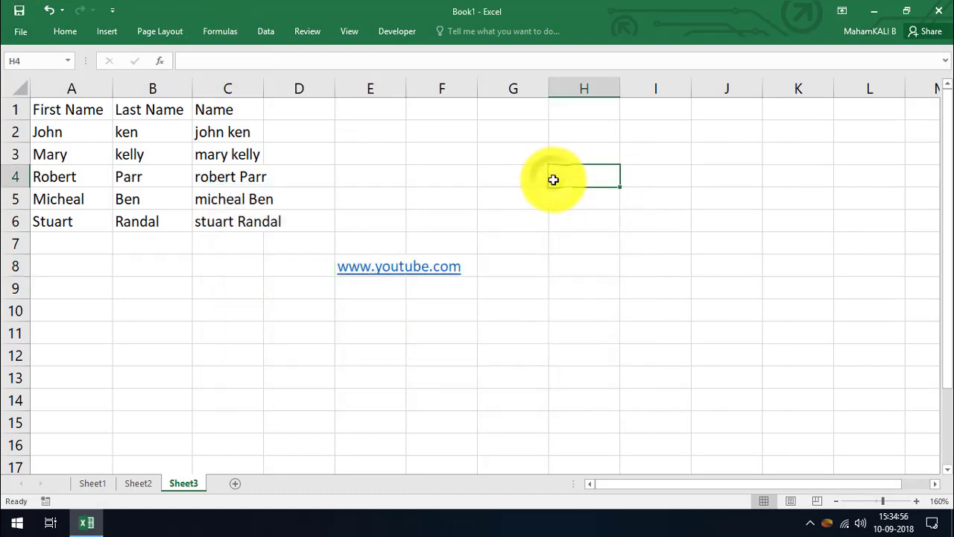
key("ctrl+k")
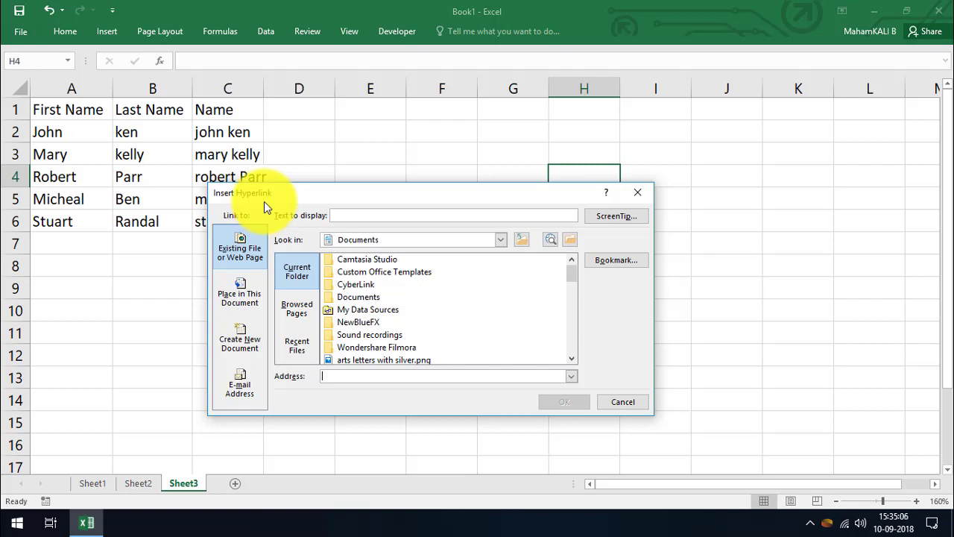
left_click(624, 401)
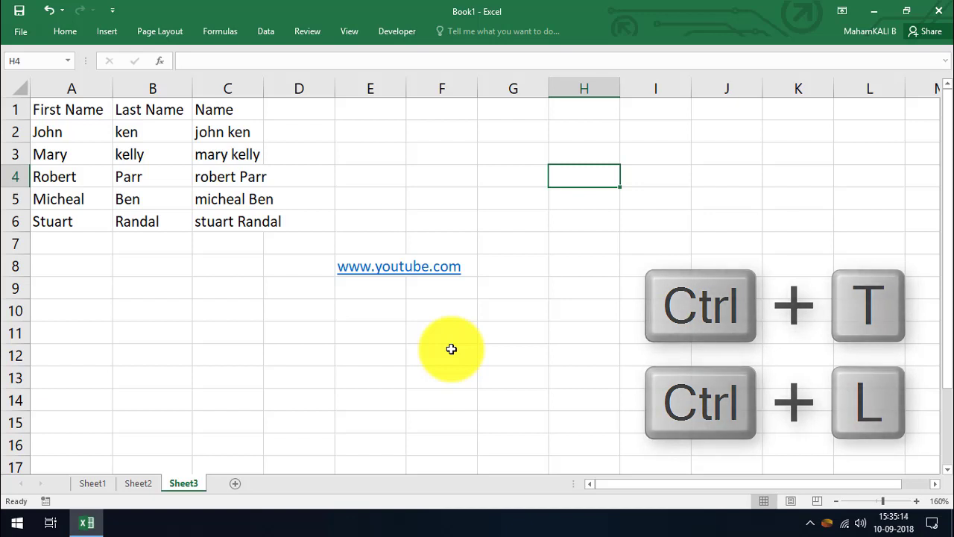
key("ctrl+t")
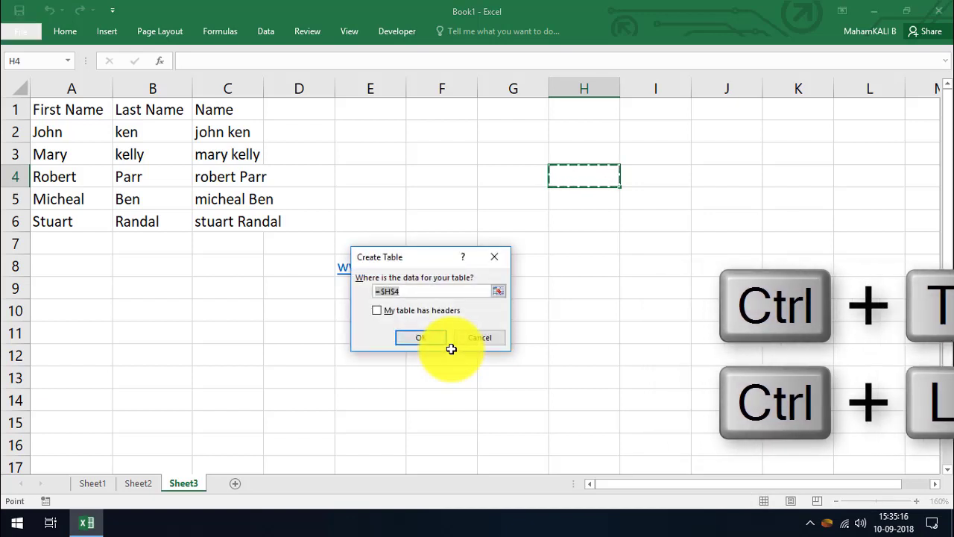
key("Escape")
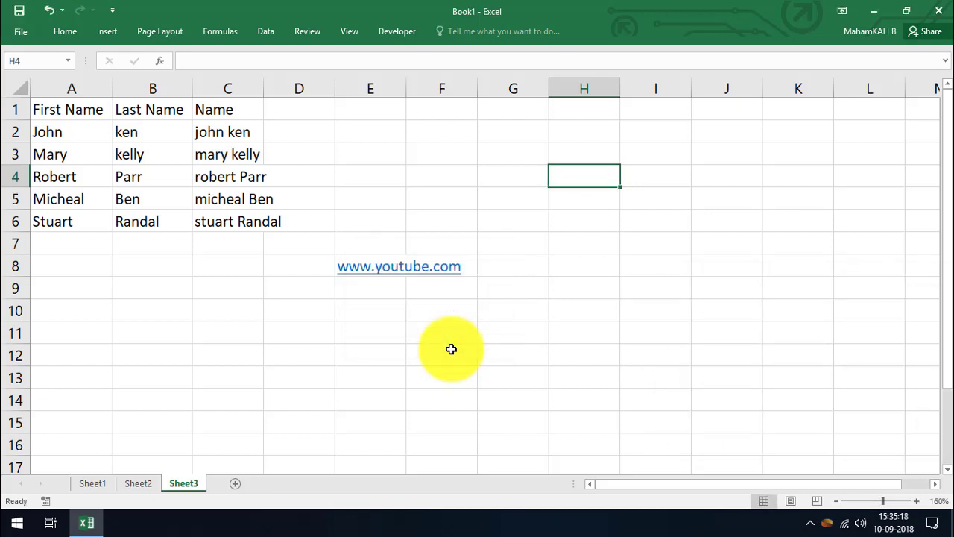
key("ctrl+t")
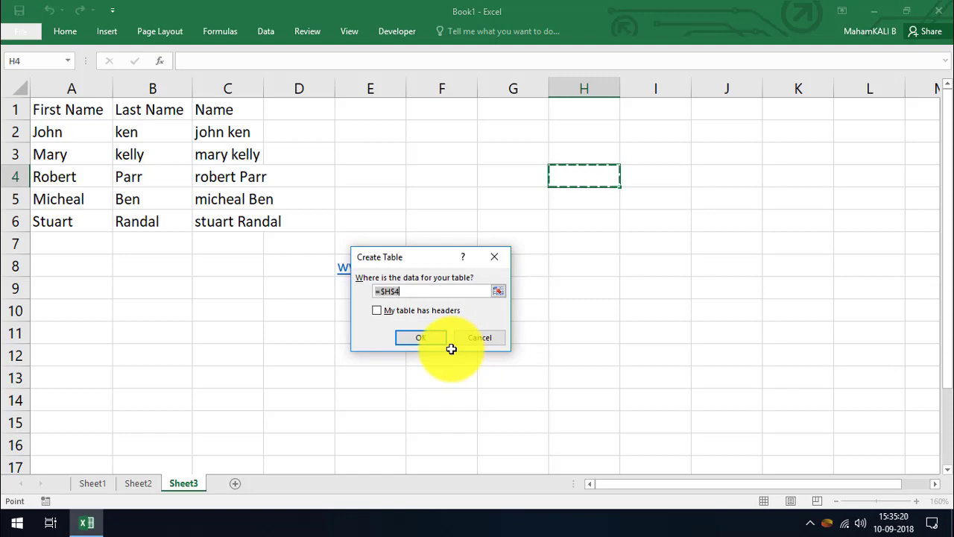
key("Escape")
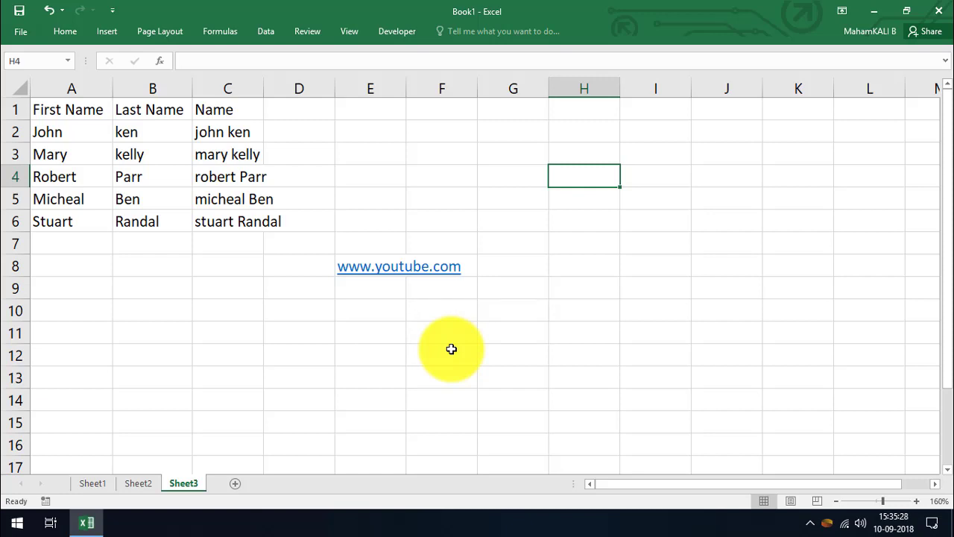
key("ctrl+n")
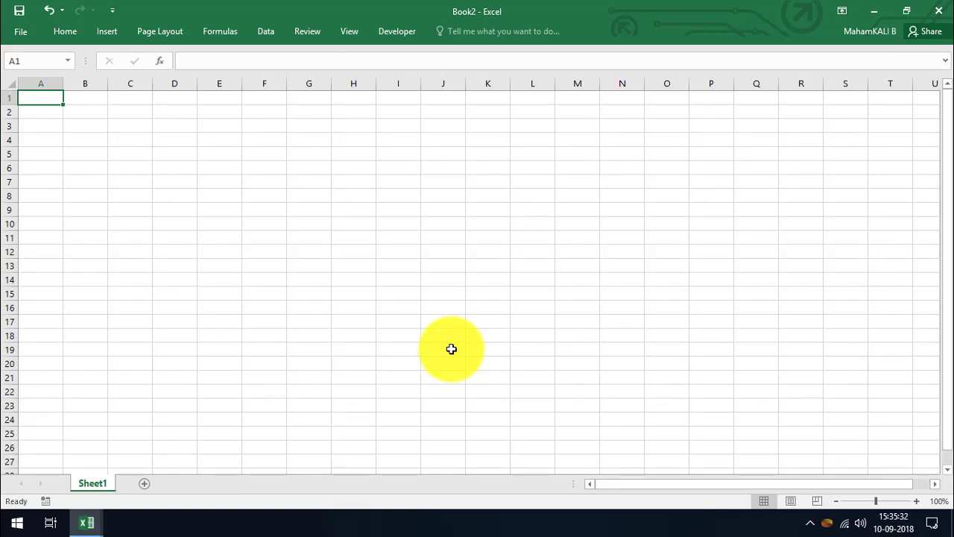
key("ctrl+o")
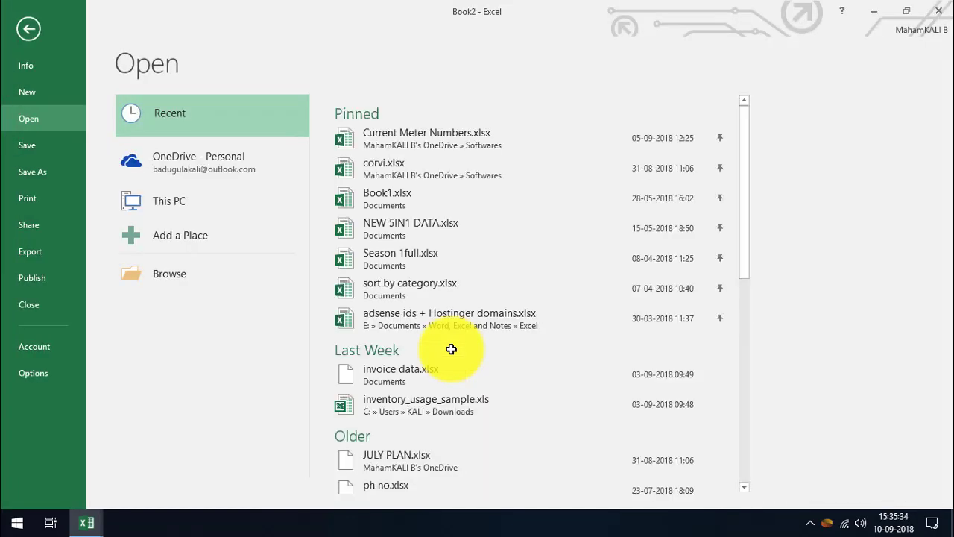
key("Escape")
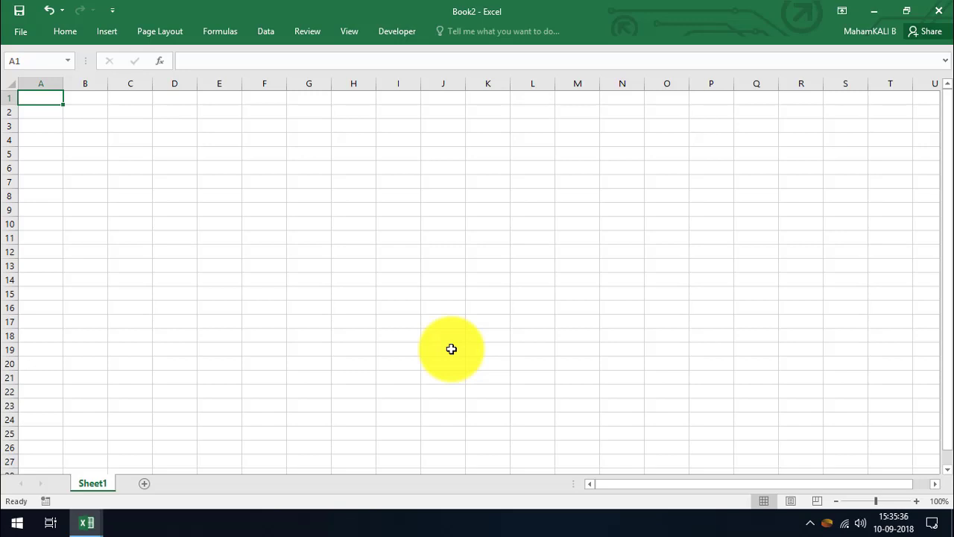
key("ctrl+p")
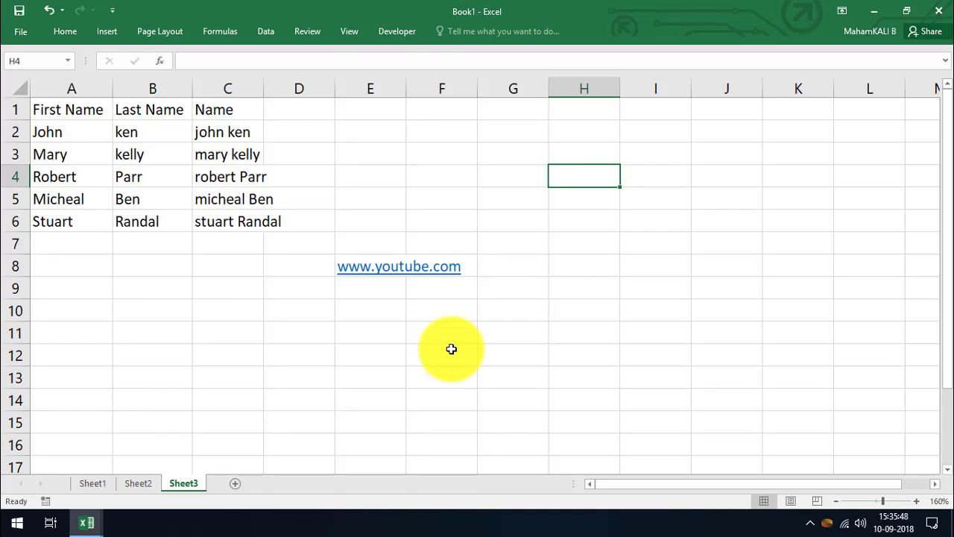
left_click(568, 220)
left_click_drag(64, 128, 258, 234)
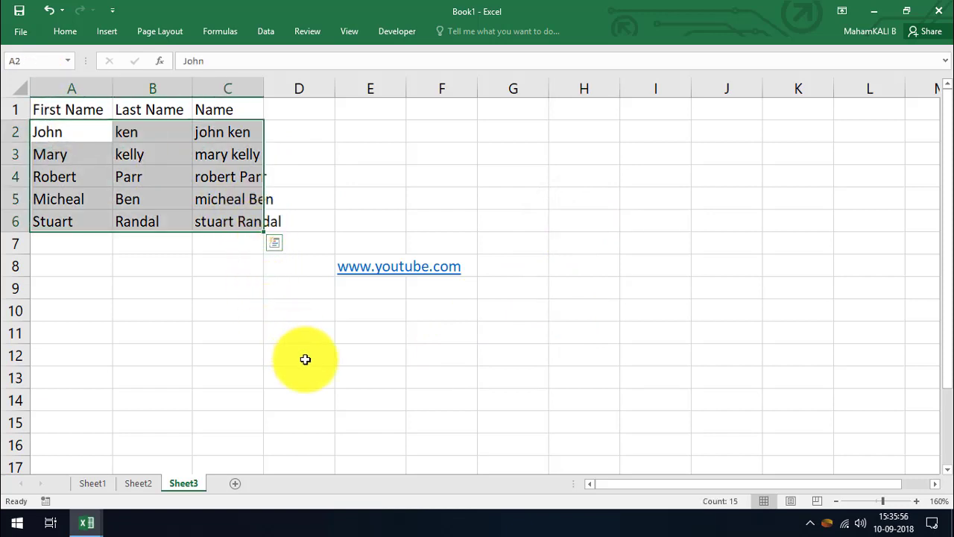
key("ctrl+q")
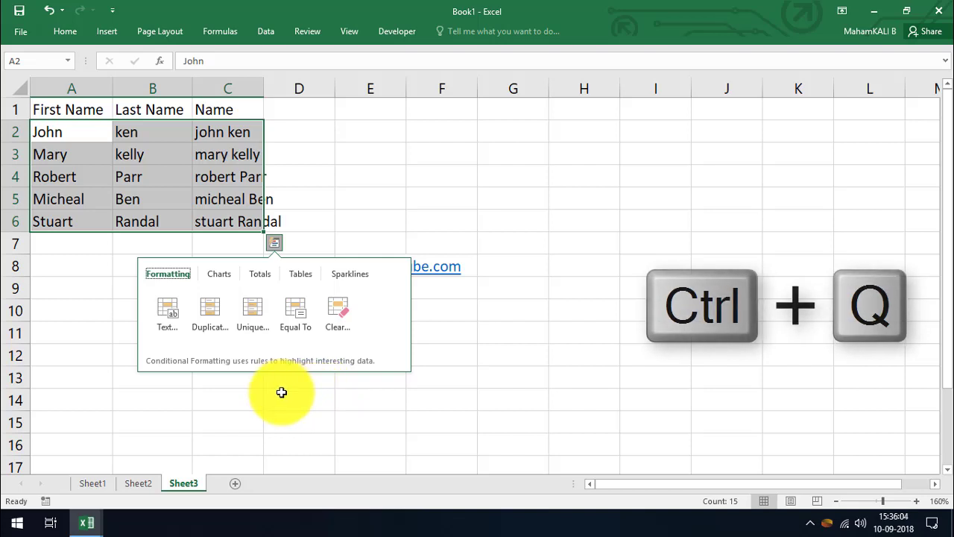
key("Escape")
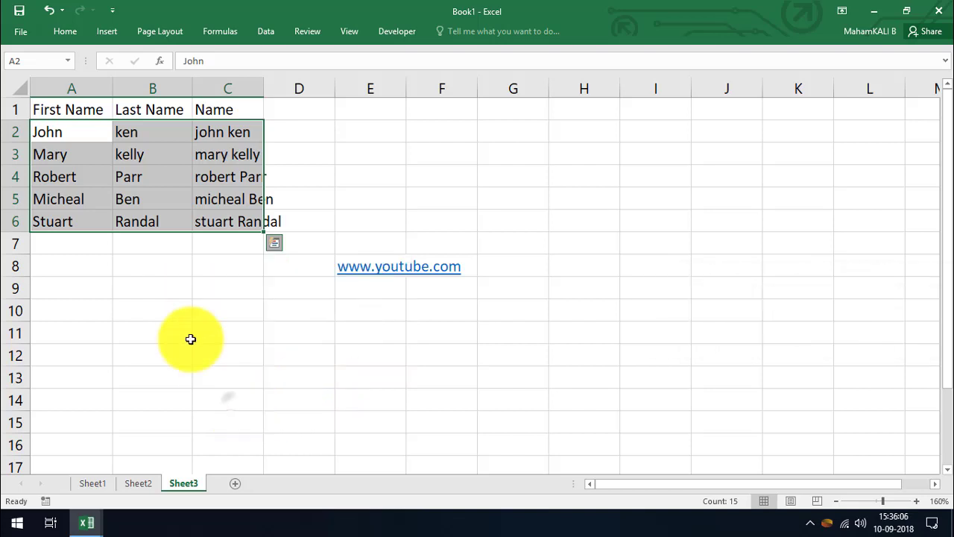
left_click(216, 395)
left_click_drag(47, 127, 240, 227)
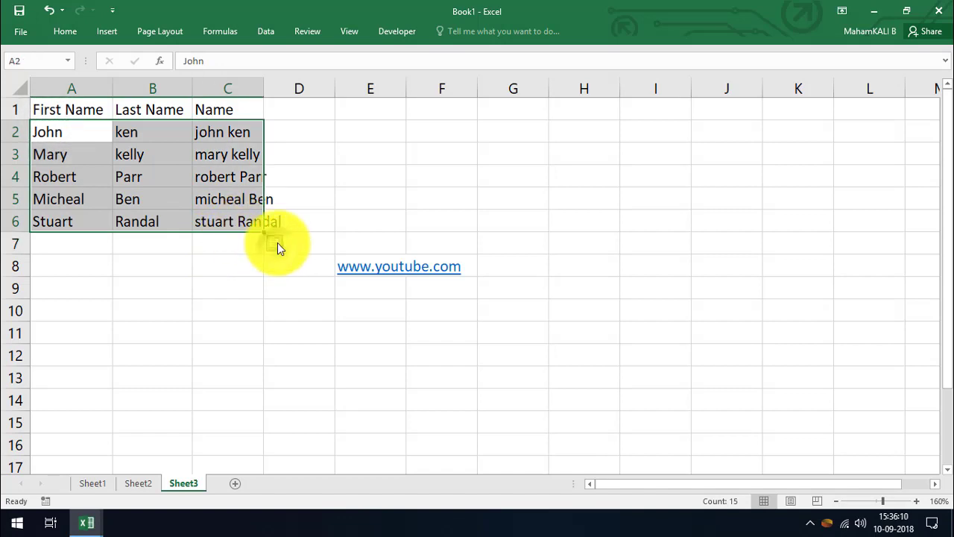
left_click(278, 244)
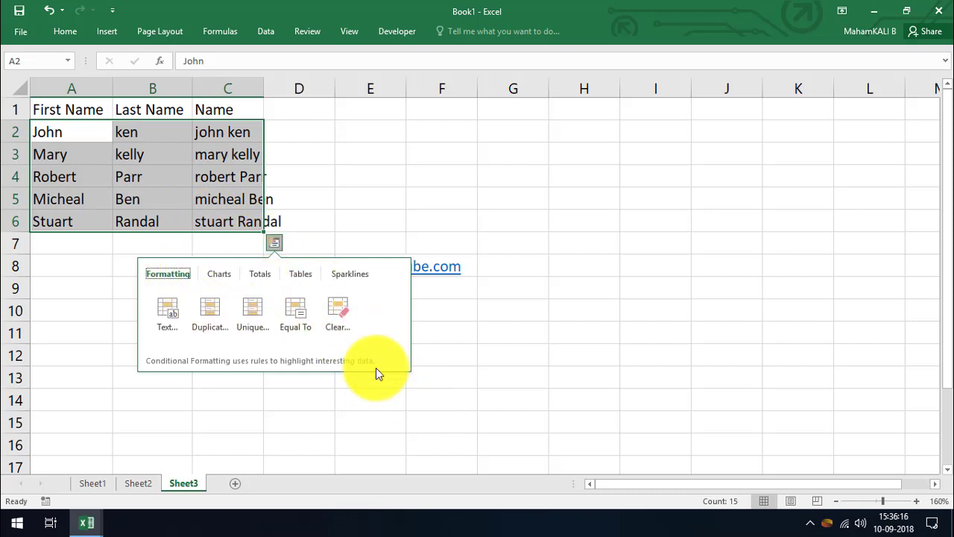
left_click(463, 433)
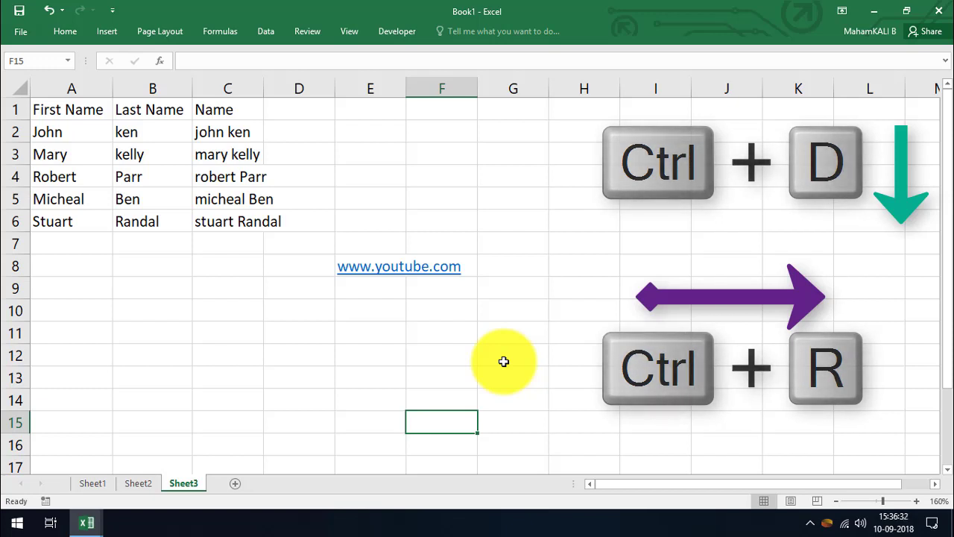
Enter kali in F15 and fill it right into G15, leaving Save As without saving
type("kali")
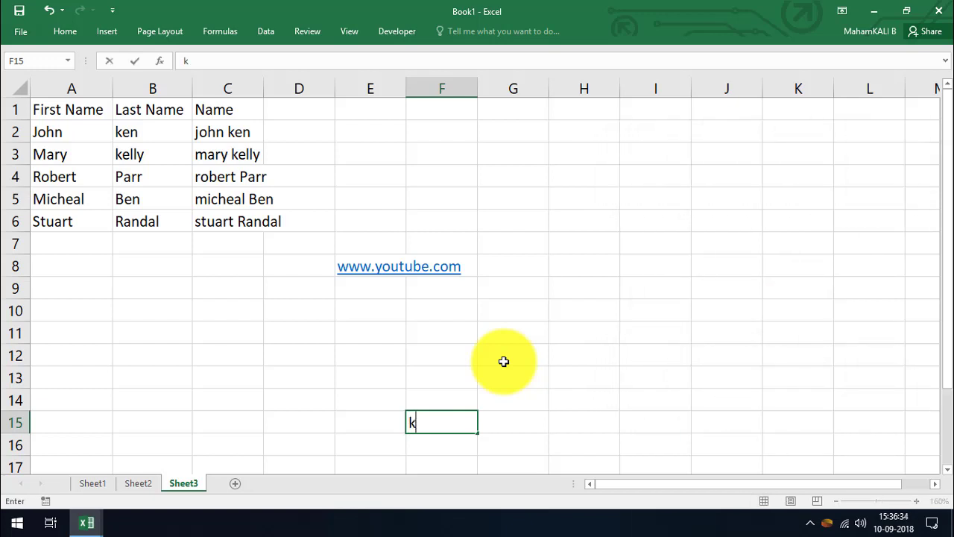
key("Return")
key("Up")
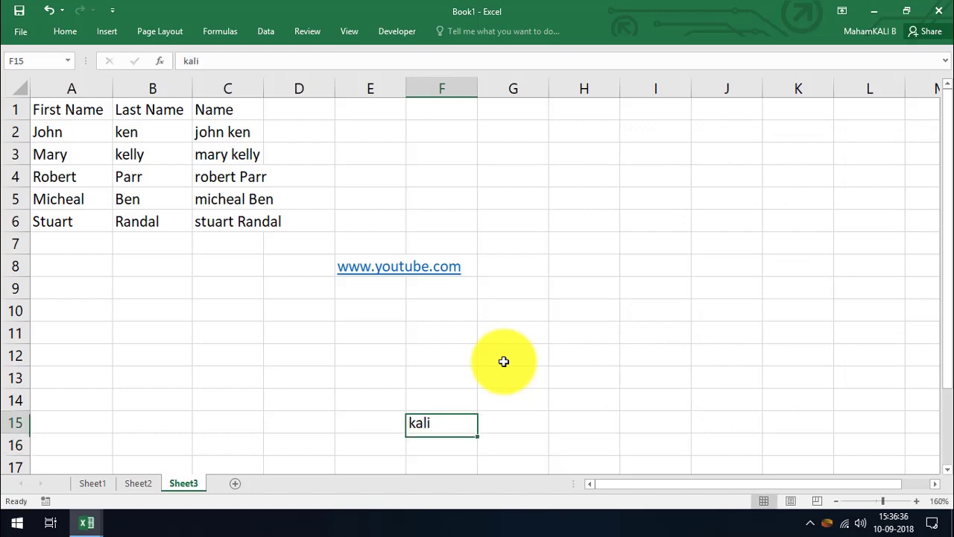
key("Right")
key("ctrl+r")
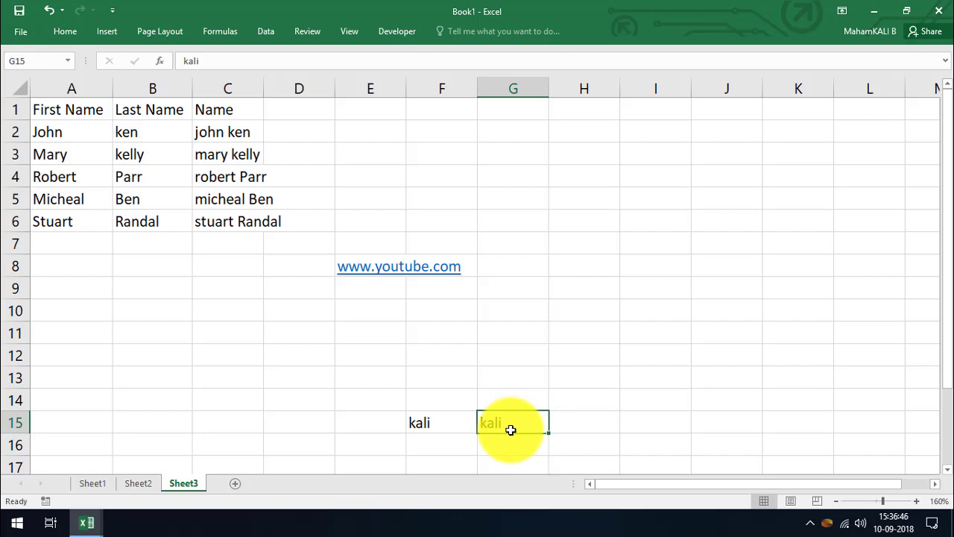
key("ctrl+s")
key("Escape")
Paste the 11, East Total, $36,456 block at G15, then paste at G10 and undo
type("11\tEast Total\t$36,456")
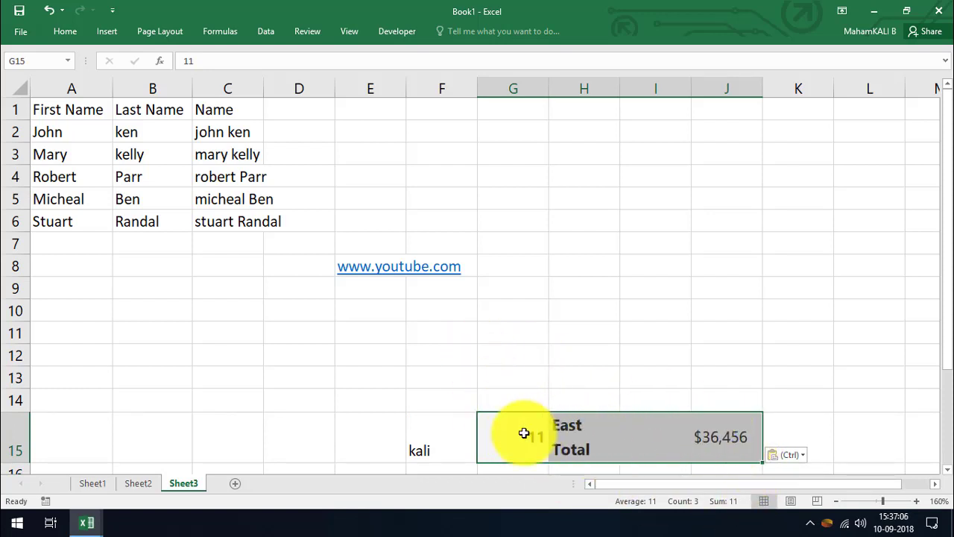
left_click(539, 321)
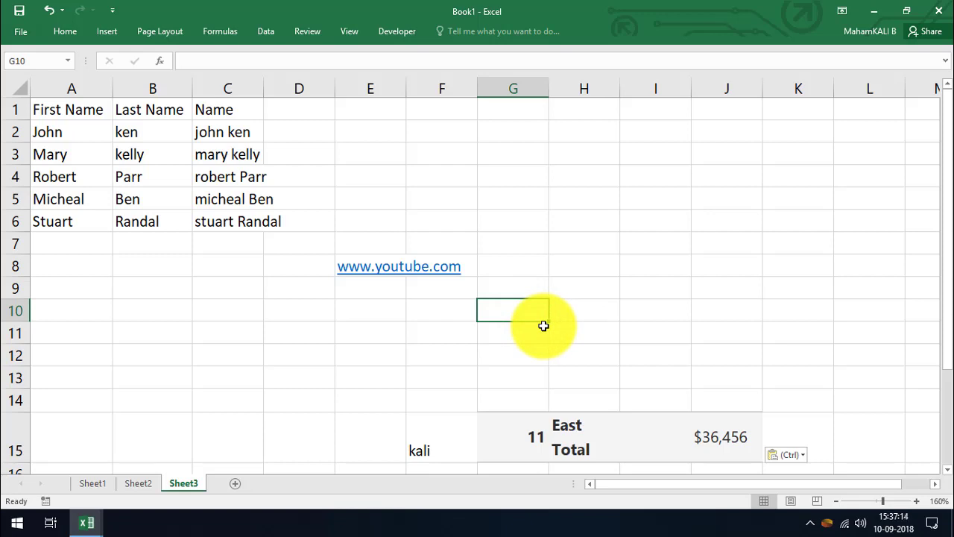
type("11\tEast Total\t\t$36,456")
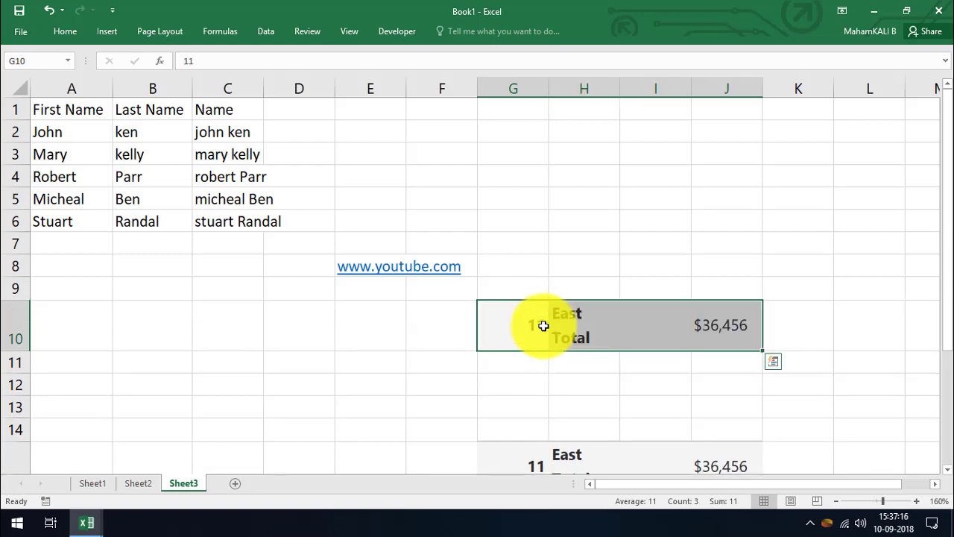
key("ctrl+z")
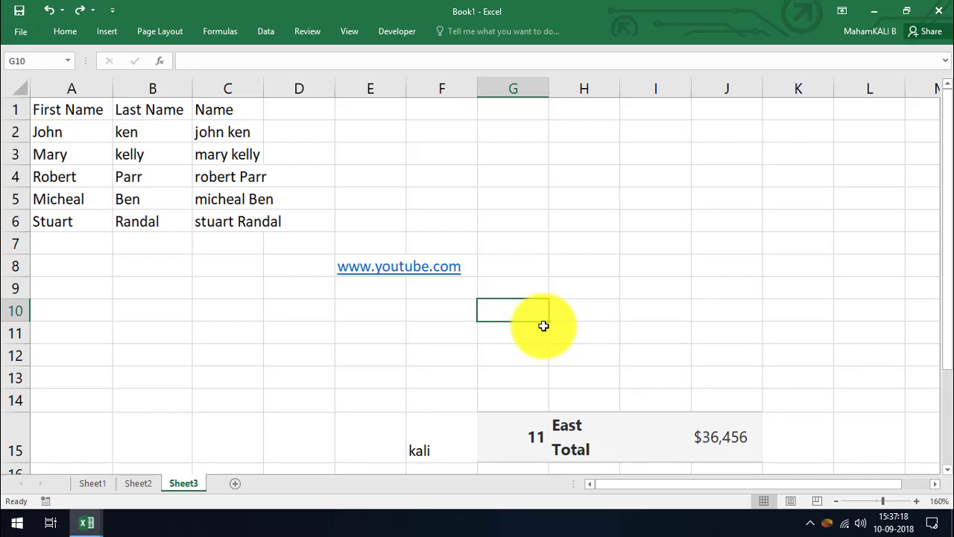